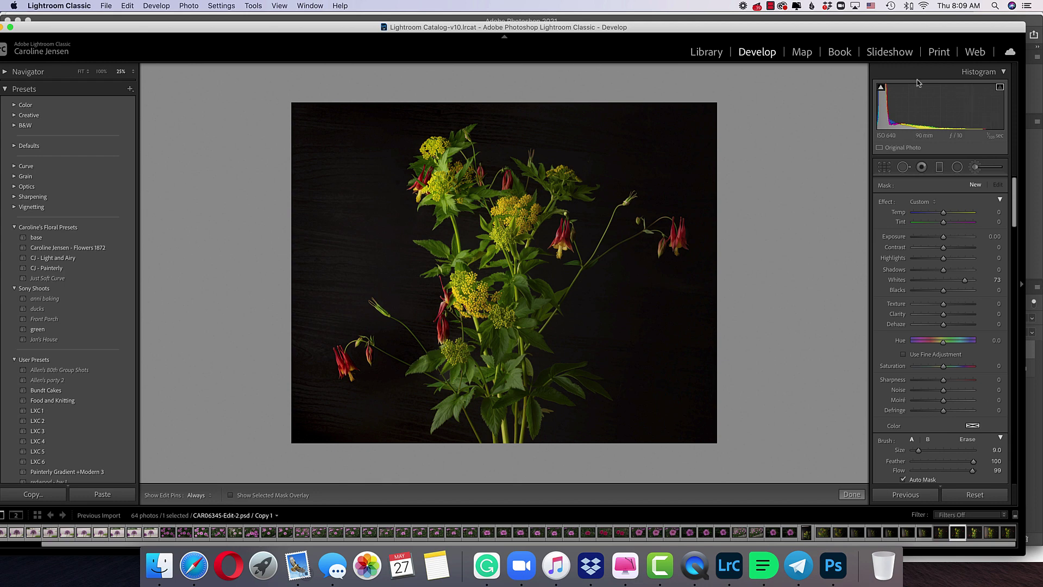
- Zoom to 66% on the leaves and stems, reset the brush Exposure, Whites and Blacks to 0, and reposition the window
{"action": "left_click", "coordinate": [881, 89]}
{"action": "key", "text": "super+equal"}
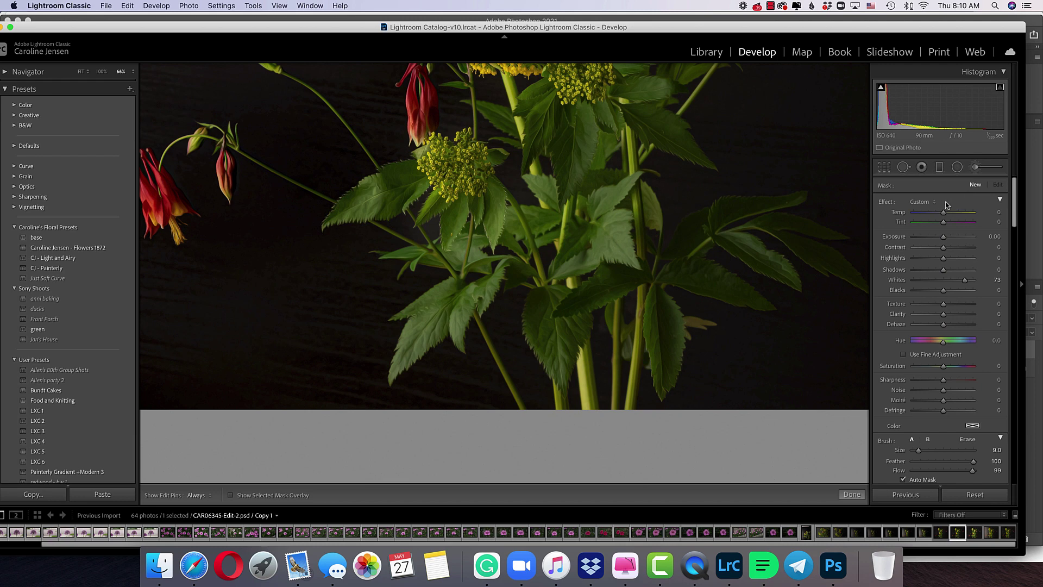
{"action": "left_click_drag", "start_coordinate": [827, 27], "coordinate": [845, 18]}
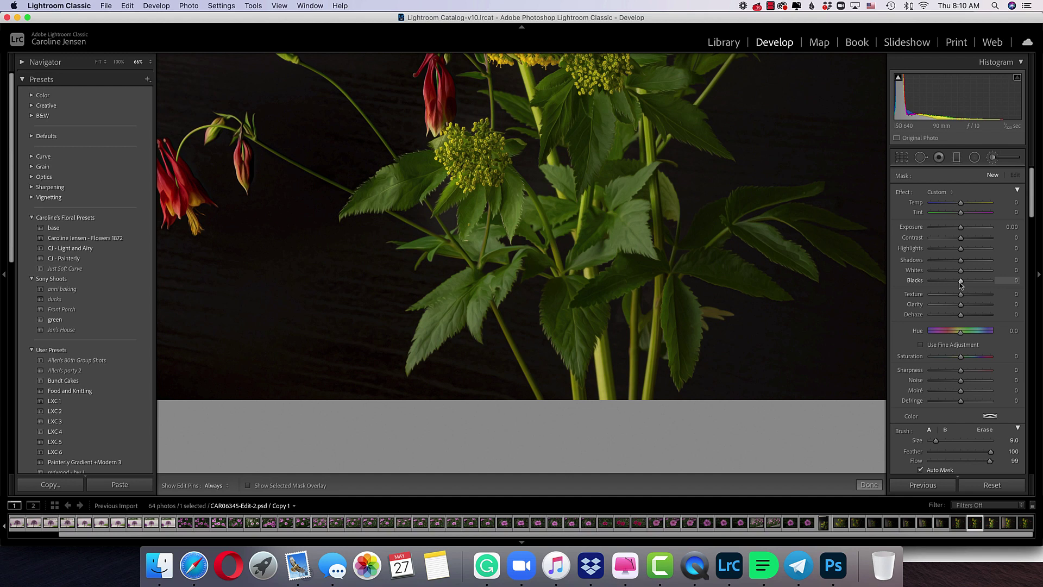
- Set the brush adjustment's Blacks to −30 and zoom to a 100% view of the leaves
{"action": "left_click_drag", "start_coordinate": [960, 282], "coordinate": [980, 270]}
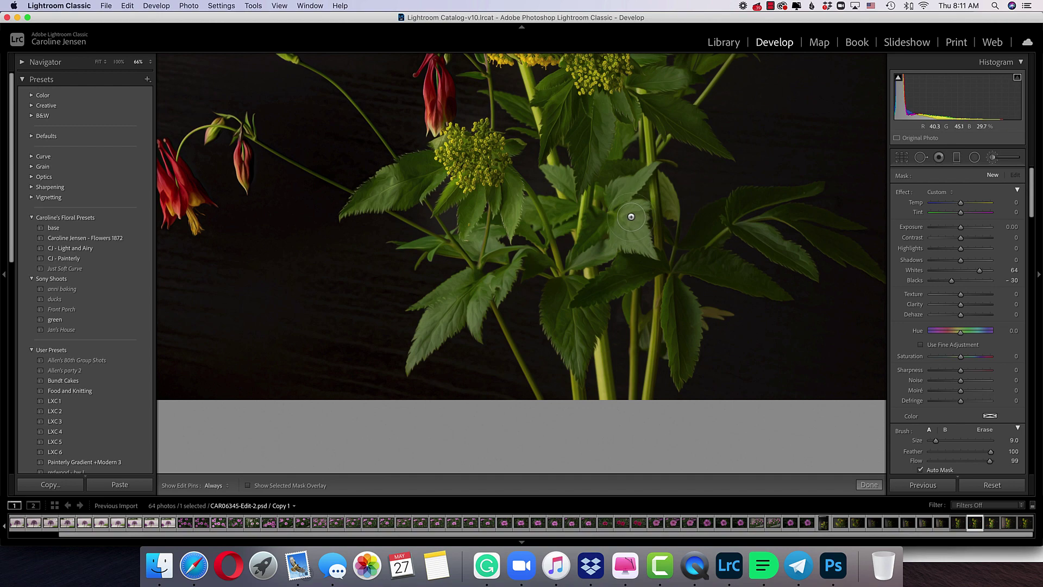
{"action": "key", "text": "z"}
{"action": "key", "text": "super+minus"}
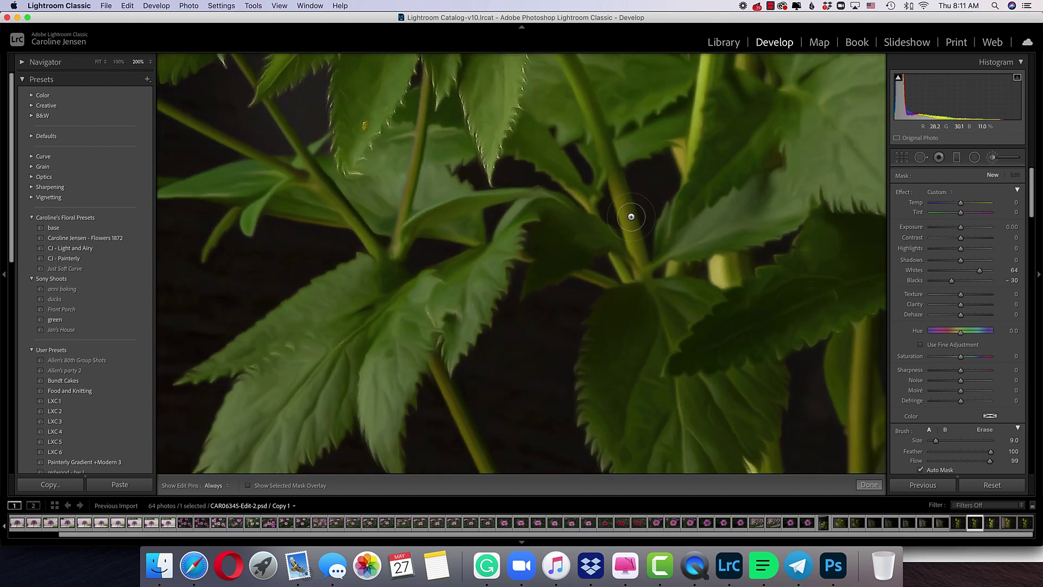
{"action": "key", "text": "z"}
{"action": "key", "text": "z"}
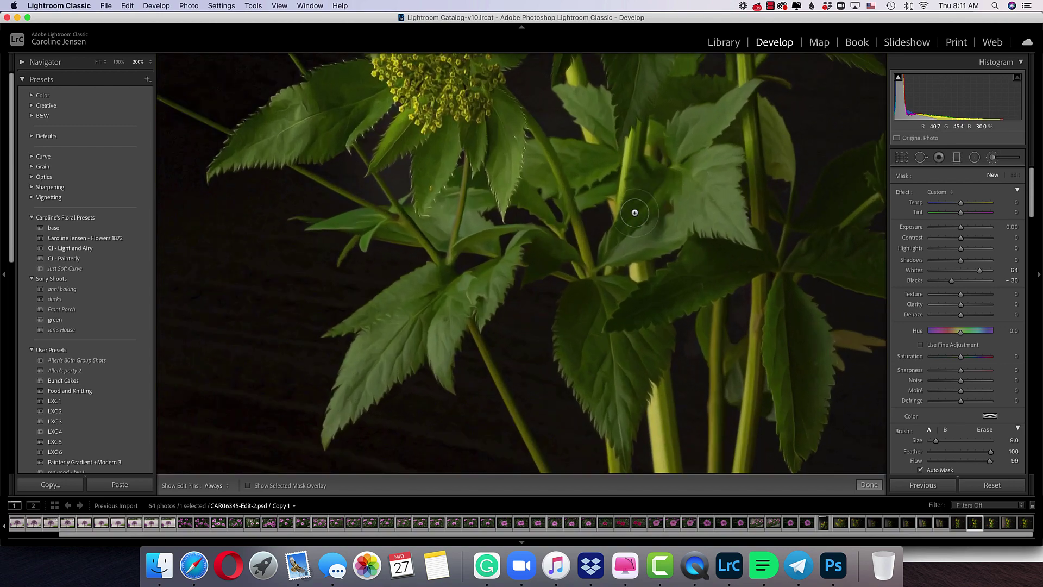
{"action": "key", "text": "super+minus"}
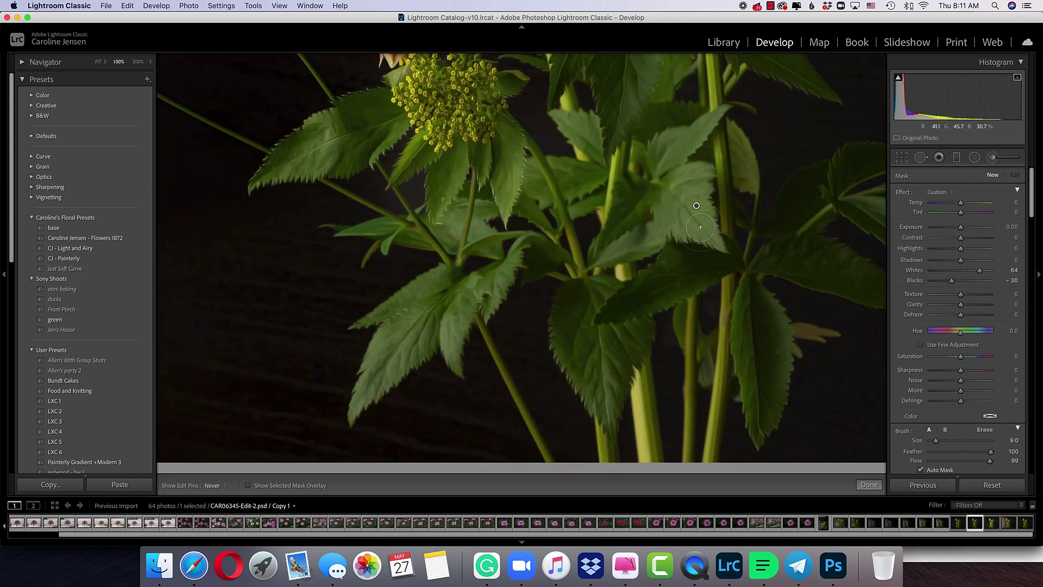
- Select the existing brush pin, raise its Whites to 83, and paint over the right-hand leaf
{"action": "left_click", "coordinate": [697, 205]}
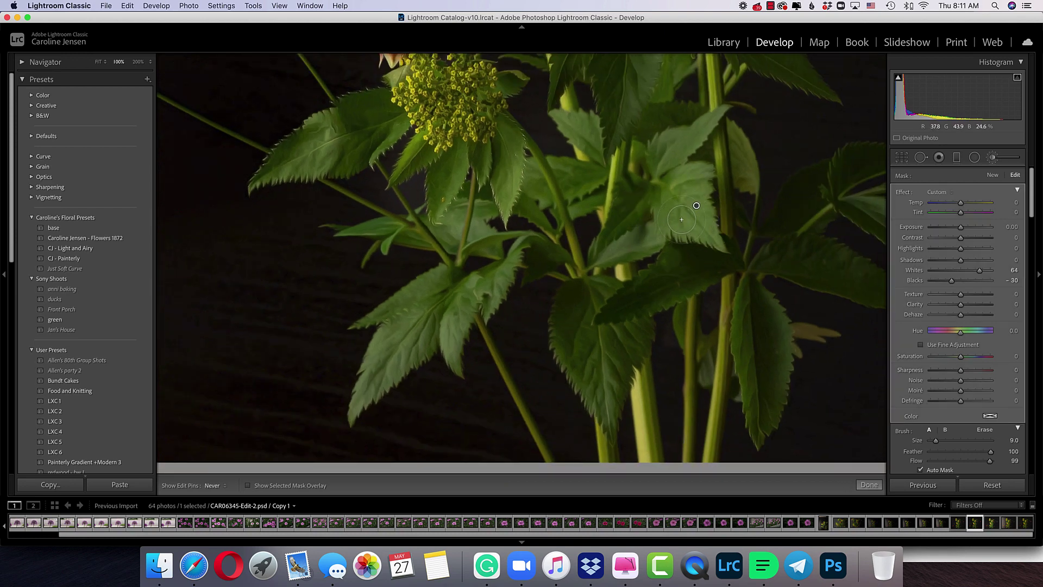
{"action": "key", "text": "h"}
{"action": "left_click_drag", "start_coordinate": [982, 271], "coordinate": [985, 273]}
{"action": "key", "text": "h"}
{"action": "mouse_move", "coordinate": [747, 400]}
{"action": "left_mouse_down"}
{"action": "mouse_move", "coordinate": [756, 353]}
{"action": "mouse_move", "coordinate": [759, 386]}
{"action": "mouse_move", "coordinate": [787, 347]}
{"action": "left_mouse_up"}
- Paint more of the right-hand leaf and ease the brush Blacks to −19
{"action": "key", "text": "h"}
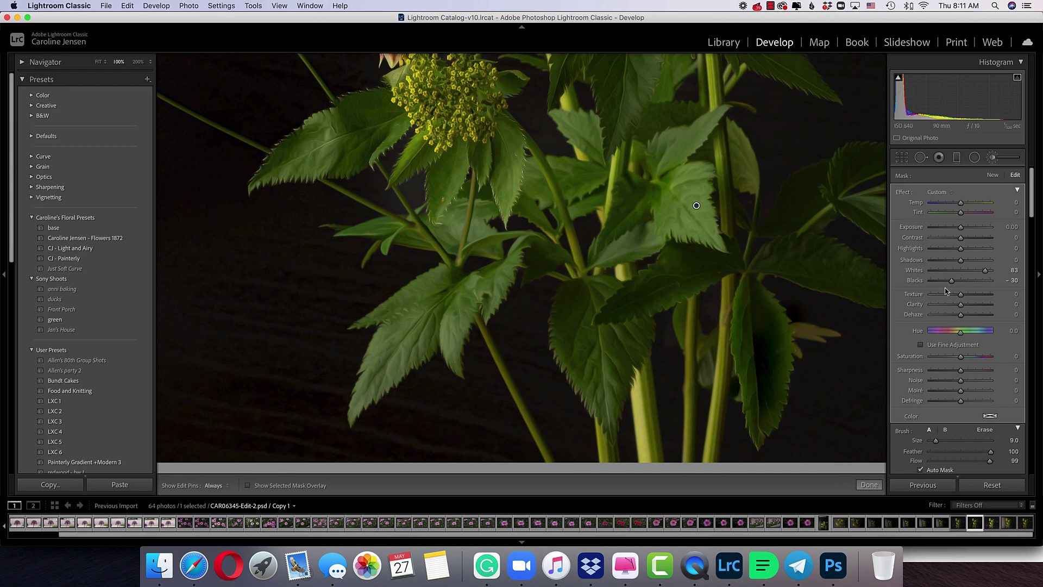
{"action": "left_click_drag", "start_coordinate": [799, 380], "coordinate": [792, 313]}
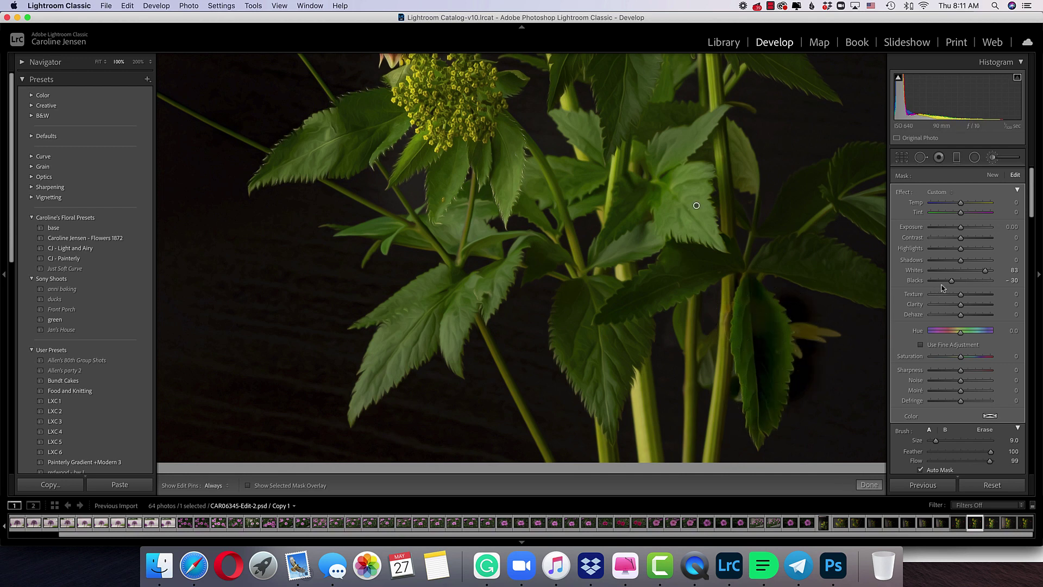
{"action": "left_click_drag", "start_coordinate": [953, 282], "coordinate": [956, 285]}
{"action": "key", "text": "h"}
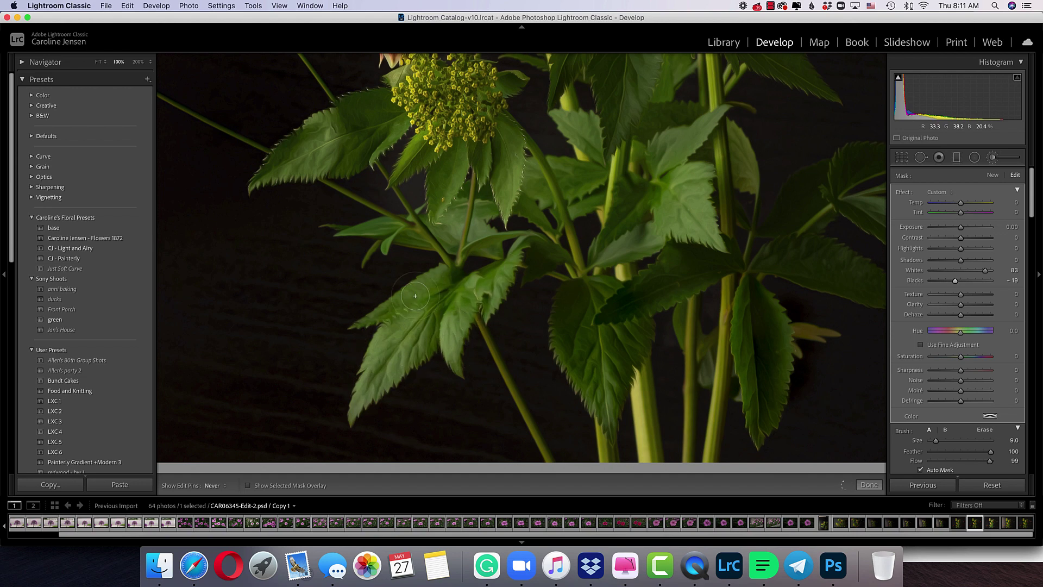
- Set the leaf brush's Highlights to 17 and Shadows to −27
{"action": "key", "text": "h"}
{"action": "left_click_drag", "start_coordinate": [961, 249], "coordinate": [965, 251]}
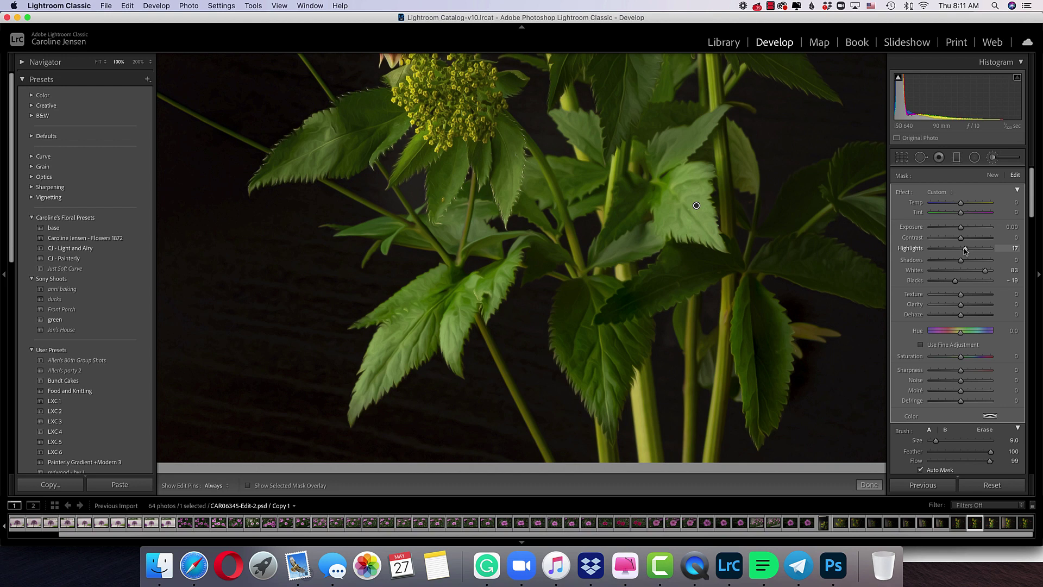
{"action": "left_click_drag", "start_coordinate": [960, 260], "coordinate": [951, 261]}
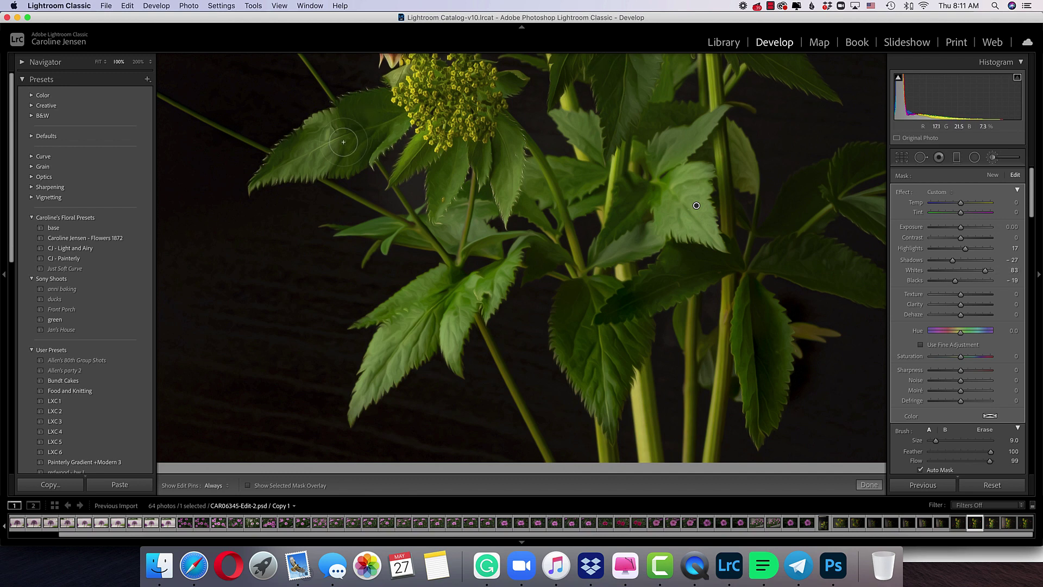
- Pan up to the red bud and yellow flowers and brighten the upper leaf with the brush
{"action": "key", "text": "h"}
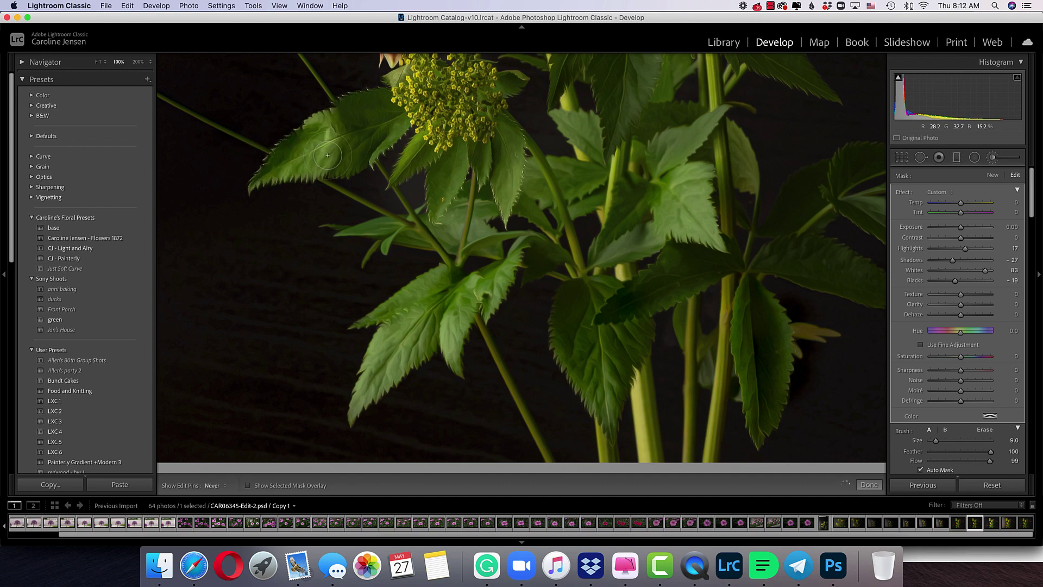
{"action": "key", "text": "h"}
{"action": "key", "text": "h"}
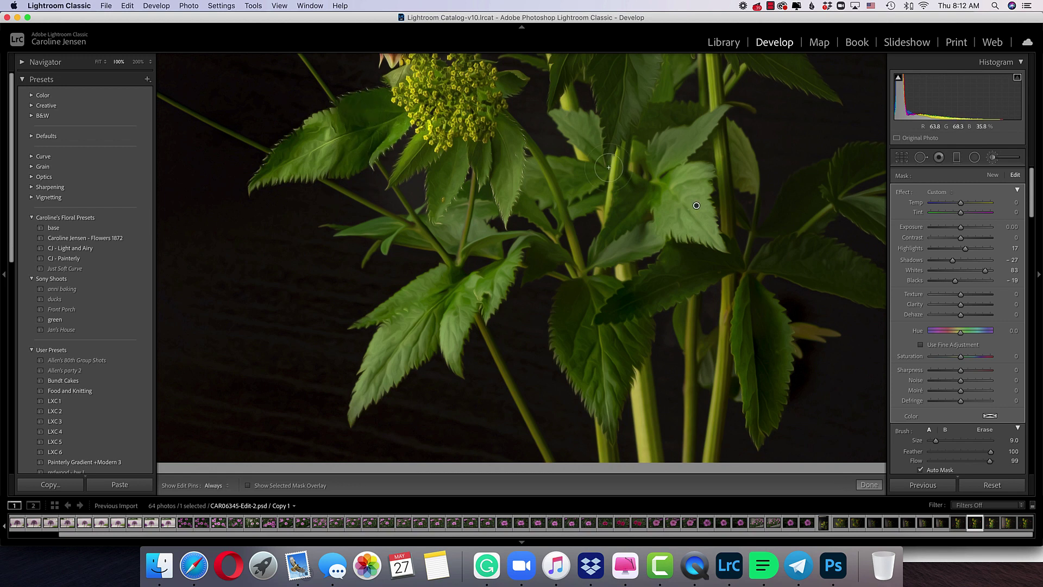
{"action": "key", "text": "h"}
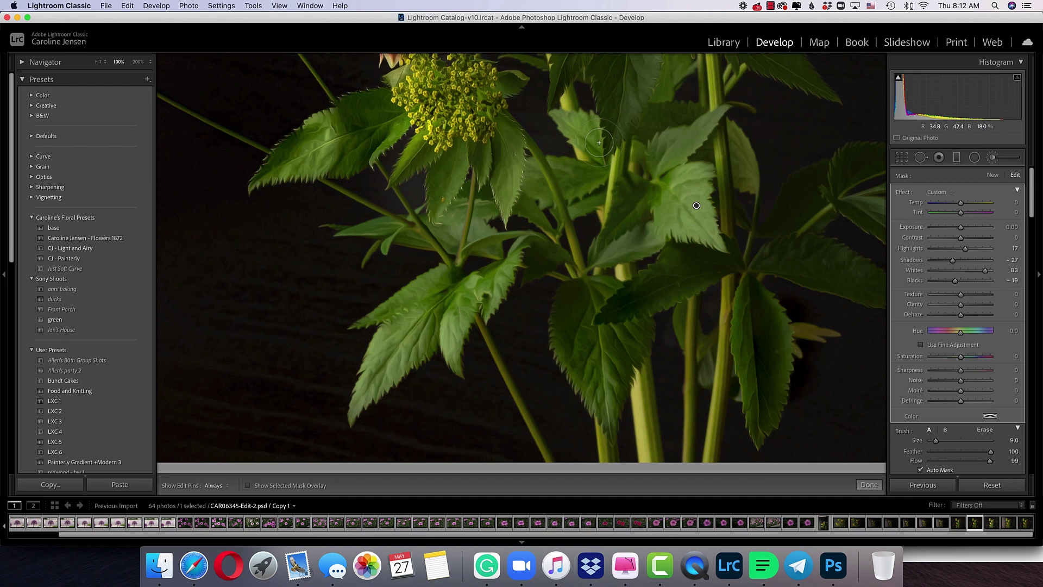
{"action": "left_click_drag", "start_coordinate": [599, 143], "coordinate": [527, 272]}
{"action": "key", "text": "h"}
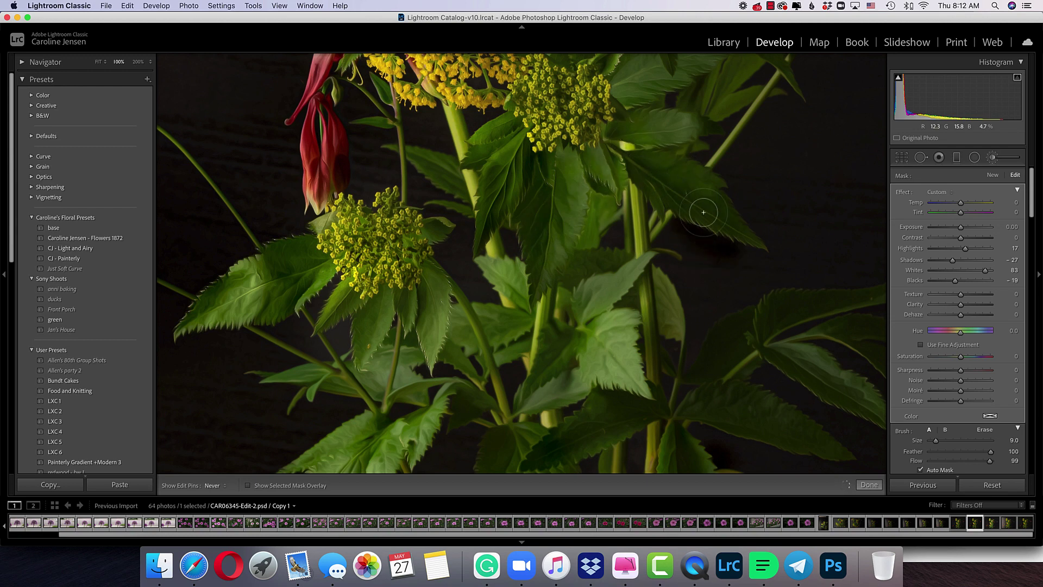
{"action": "key", "text": "h"}
{"action": "left_click_drag", "start_coordinate": [644, 128], "coordinate": [583, 232]}
{"action": "key", "text": "h"}
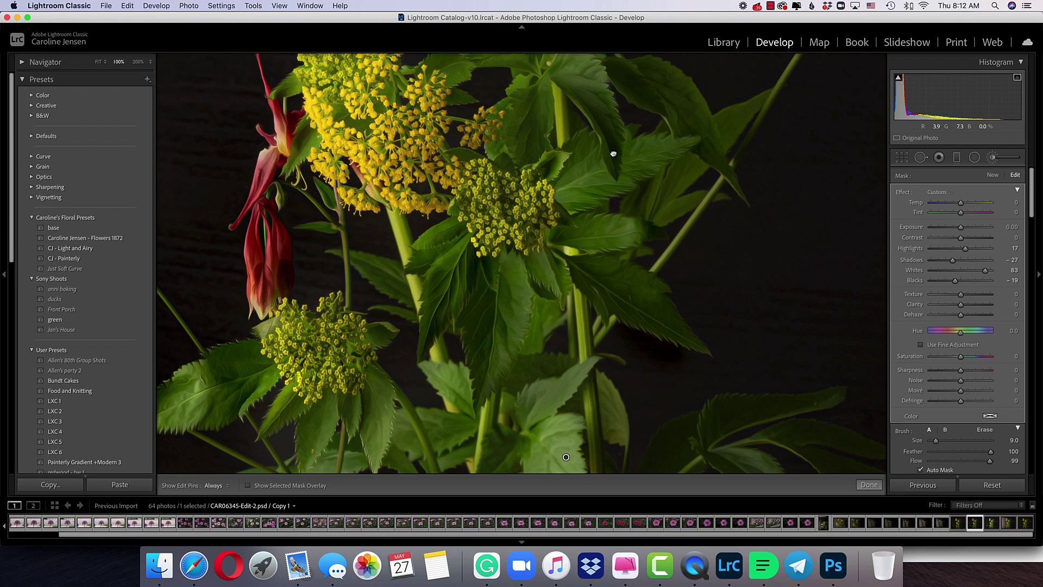
{"action": "scroll", "coordinate": [612, 154], "scroll_direction": "up", "scroll_amount": 3}
{"action": "left_click_drag", "start_coordinate": [598, 221], "coordinate": [577, 138]}
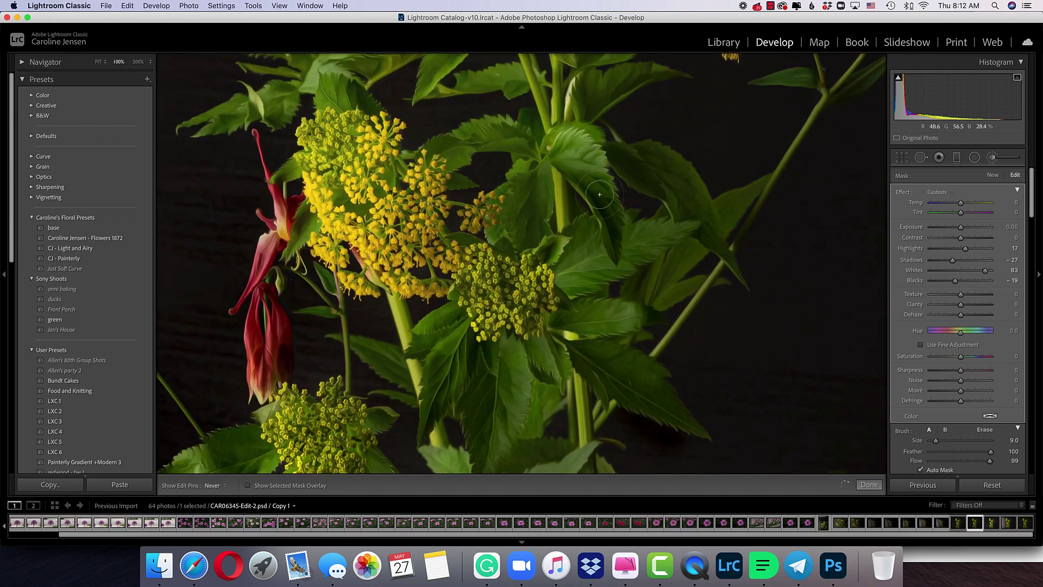
- Bring the top flower into view and brighten the leaves near it and down to the left
{"action": "key", "text": "h"}
{"action": "key", "text": "h"}
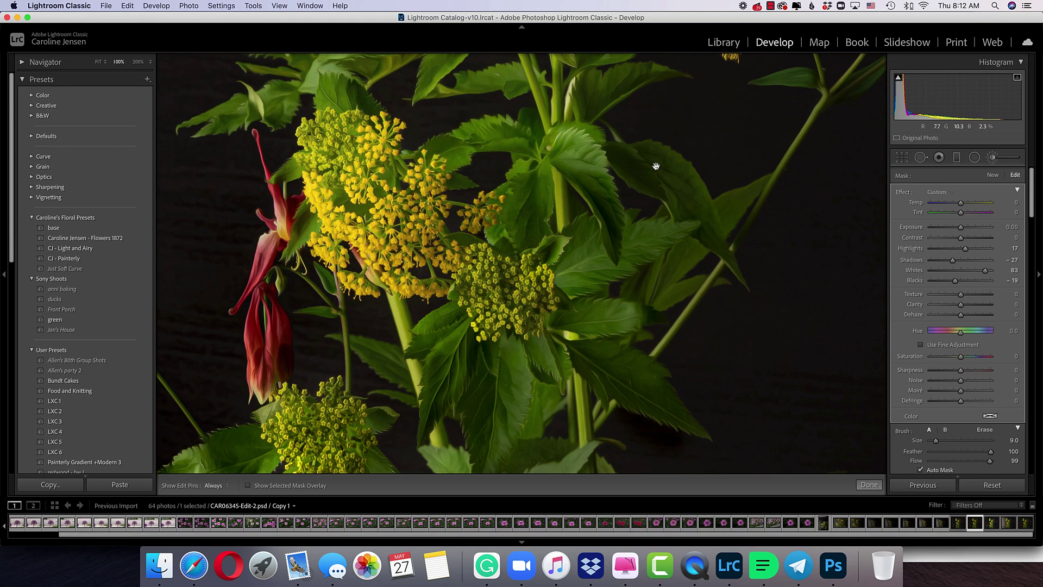
{"action": "left_click_drag", "start_coordinate": [683, 191], "coordinate": [669, 292]}
{"action": "key", "text": "h"}
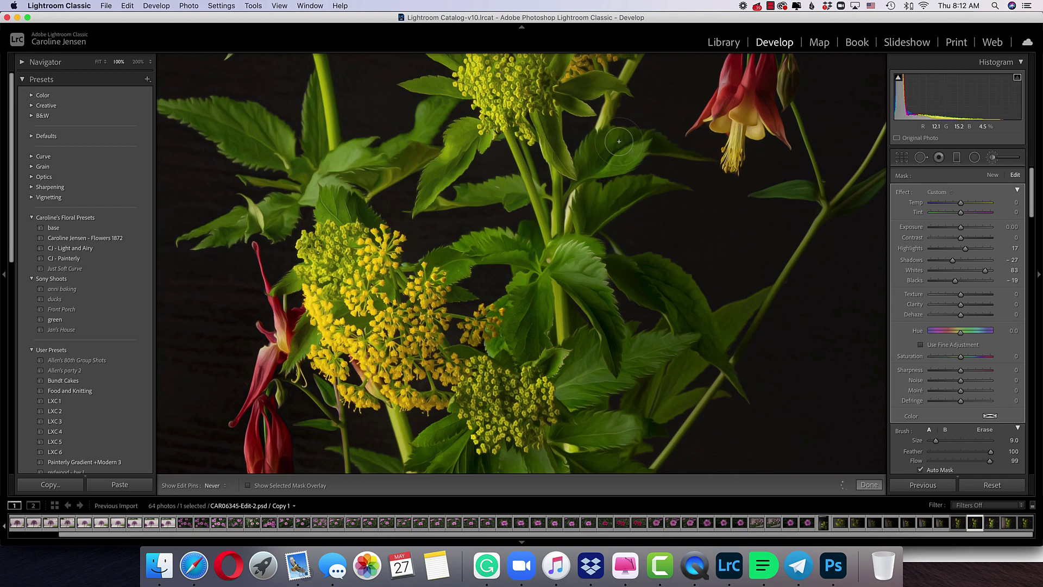
{"action": "key", "text": "h"}
{"action": "scroll", "coordinate": [543, 130], "scroll_direction": "up", "scroll_amount": 1}
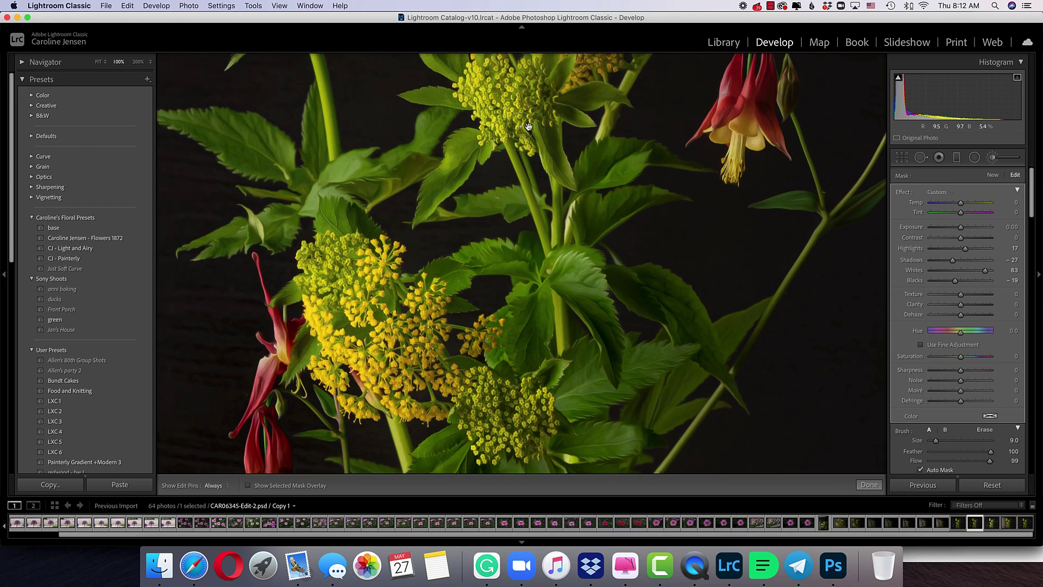
{"action": "scroll", "coordinate": [464, 145], "scroll_direction": "up", "scroll_amount": 1}
{"action": "key", "text": "h"}
{"action": "left_click_drag", "start_coordinate": [463, 123], "coordinate": [458, 149]}
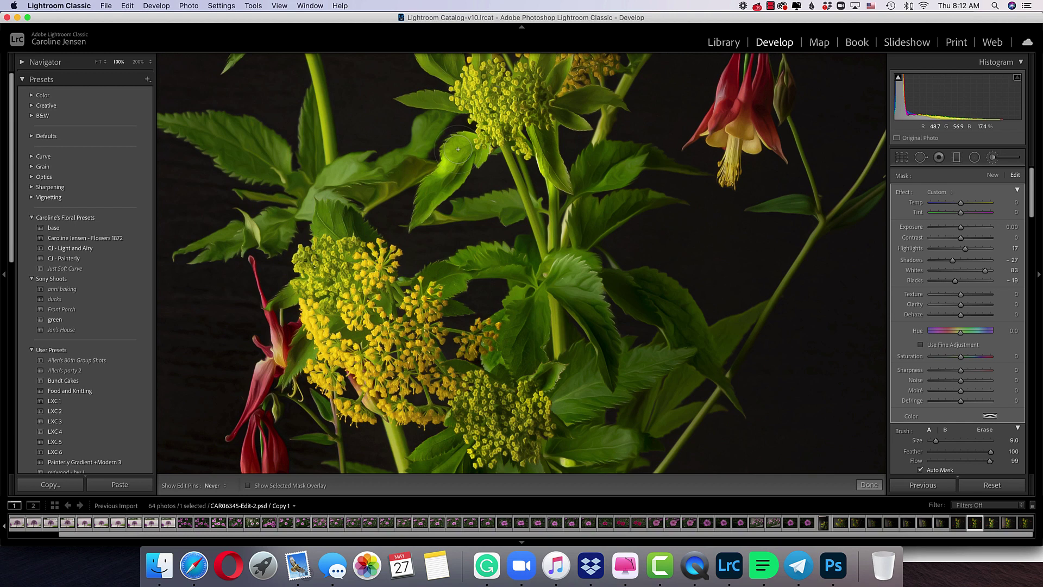
{"action": "mouse_move", "coordinate": [454, 113]}
{"action": "left_mouse_down"}
{"action": "mouse_move", "coordinate": [429, 115]}
{"action": "mouse_move", "coordinate": [320, 198]}
{"action": "mouse_move", "coordinate": [449, 242]}
{"action": "left_mouse_up"}
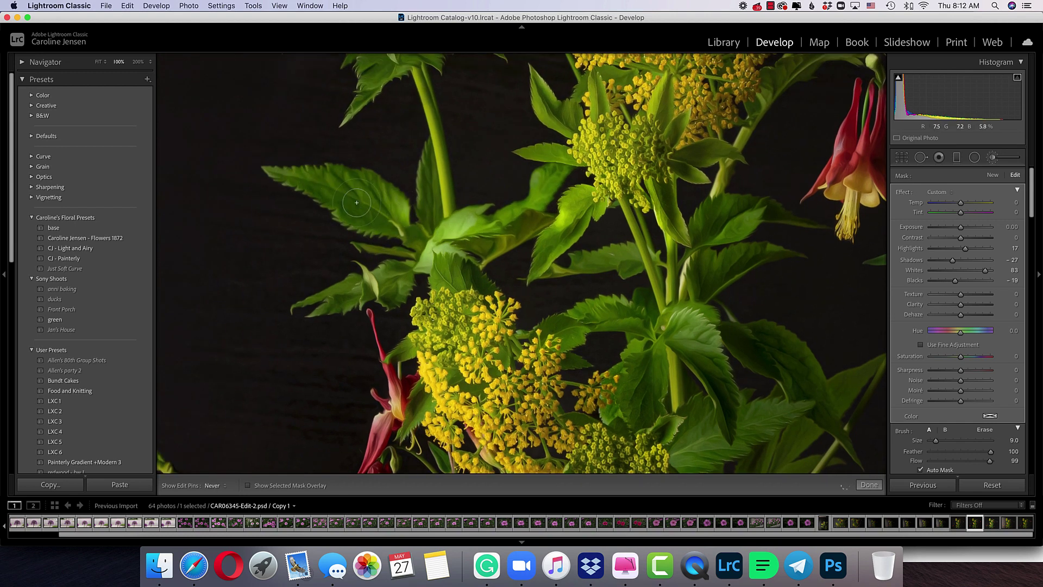
- Reveal more of the upper plant and brighten another leaf with the brush
{"action": "left_click_drag", "start_coordinate": [511, 272], "coordinate": [471, 339]}
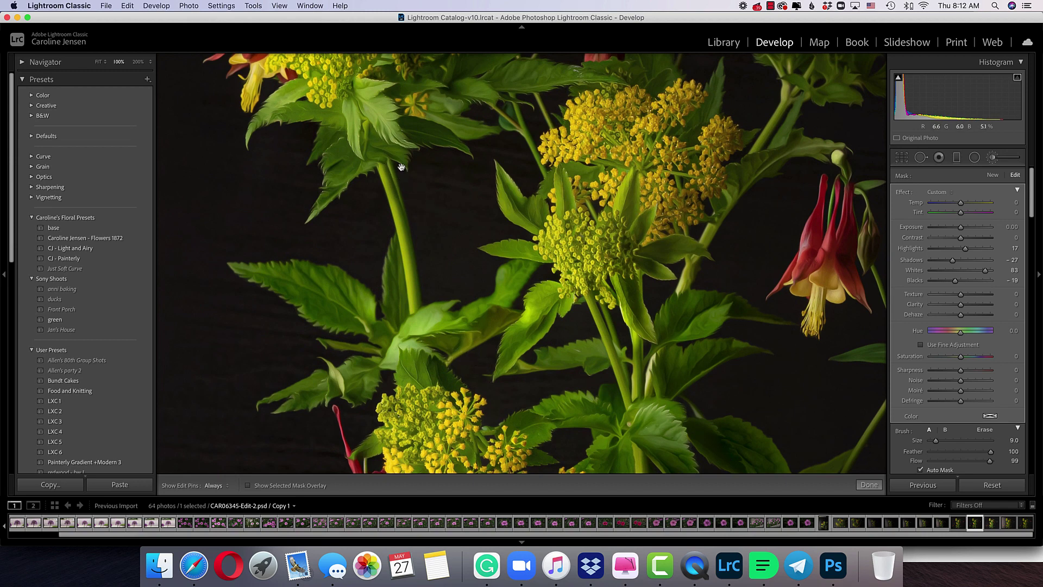
{"action": "left_click_drag", "start_coordinate": [402, 167], "coordinate": [403, 254]}
{"action": "key", "text": "h"}
{"action": "left_click_drag", "start_coordinate": [352, 192], "coordinate": [397, 221]}
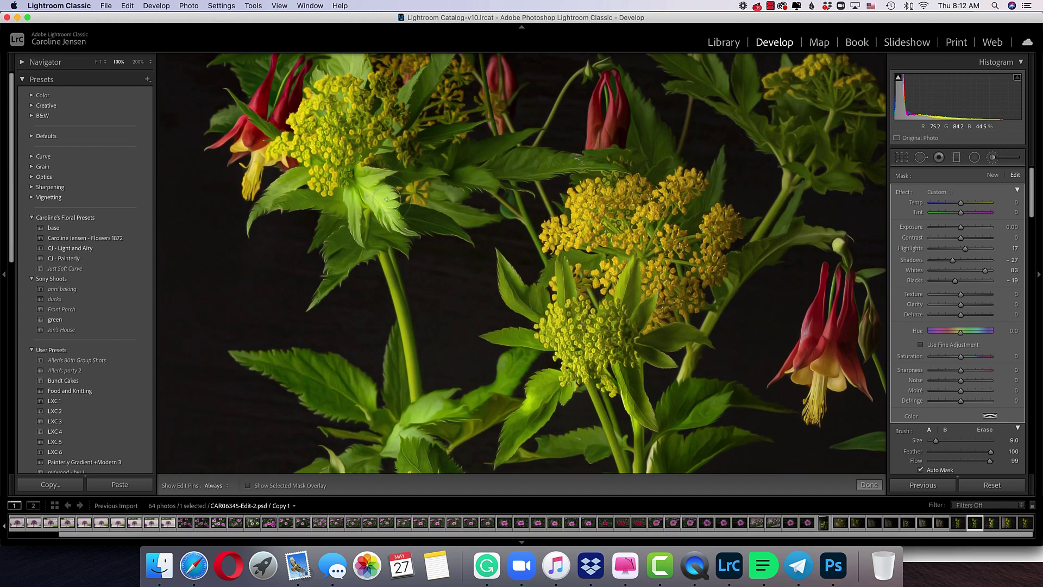
{"action": "key", "text": "h"}
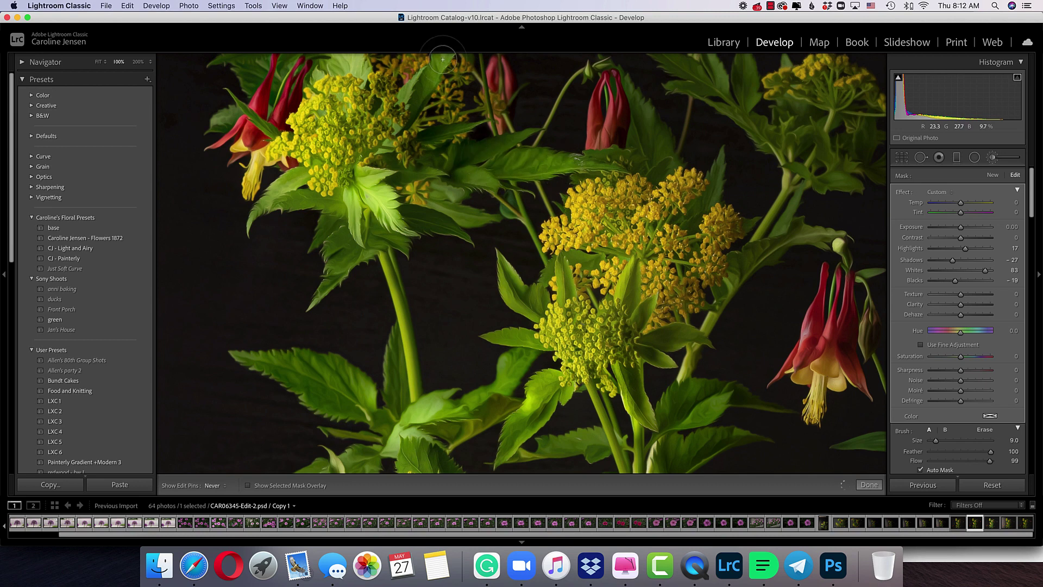
{"action": "key", "text": "h"}
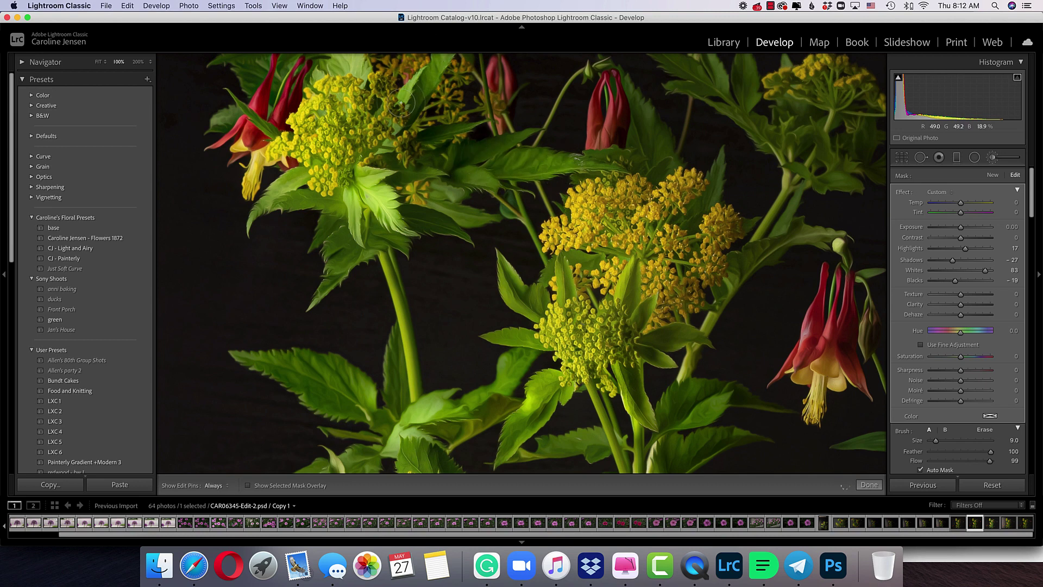
- Start a new brush adjustment with Whites 50 and Blacks −30 and paint it over the yellow flowers
{"action": "left_click", "coordinate": [993, 162]}
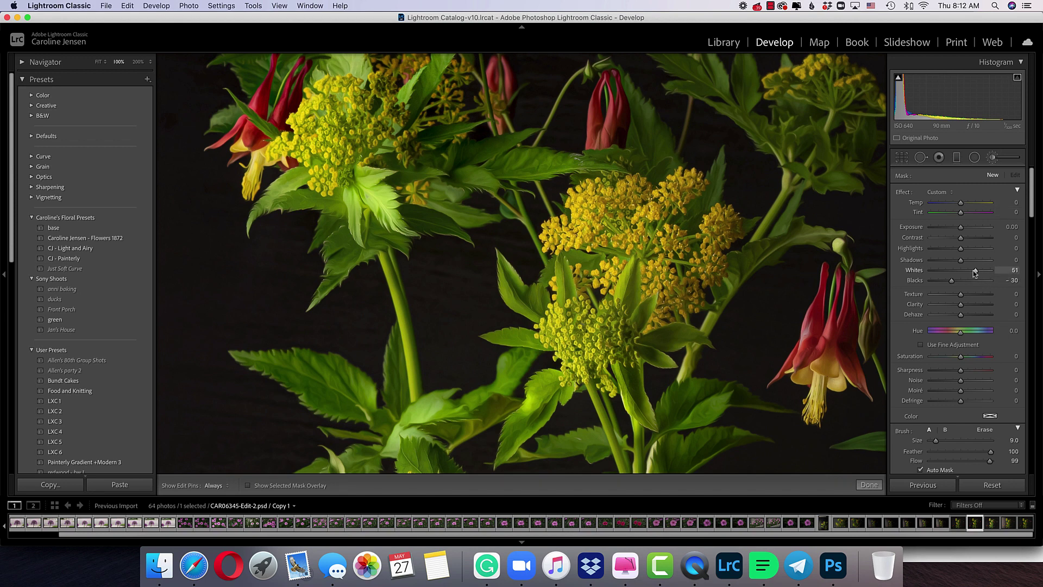
{"action": "left_click_drag", "start_coordinate": [976, 273], "coordinate": [975, 274]}
{"action": "left_click_drag", "start_coordinate": [497, 157], "coordinate": [410, 94]}
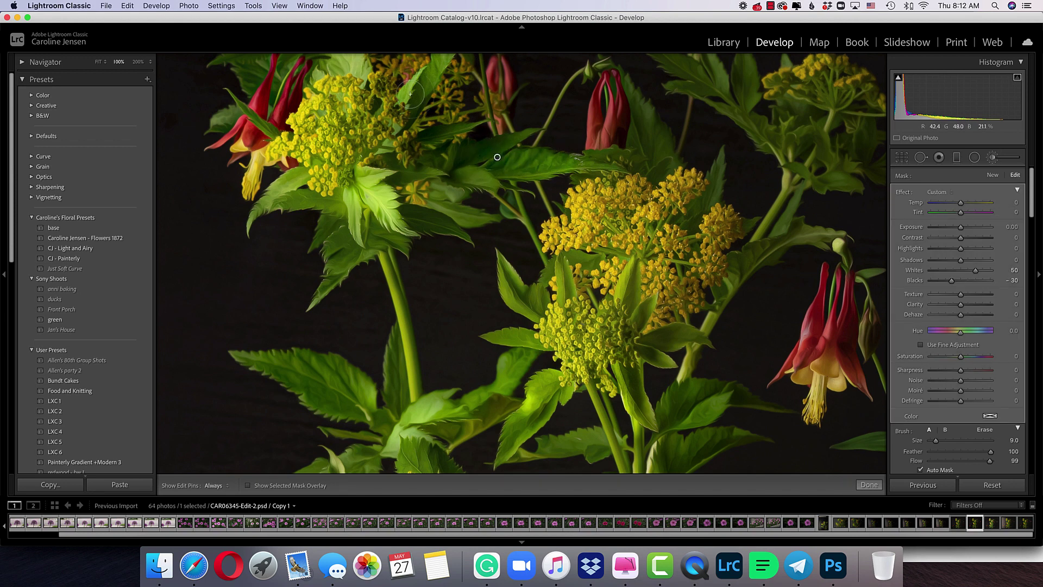
{"action": "key", "text": "h"}
{"action": "left_click_drag", "start_coordinate": [702, 149], "coordinate": [564, 288]}
{"action": "key", "text": "h"}
{"action": "key", "text": "h"}
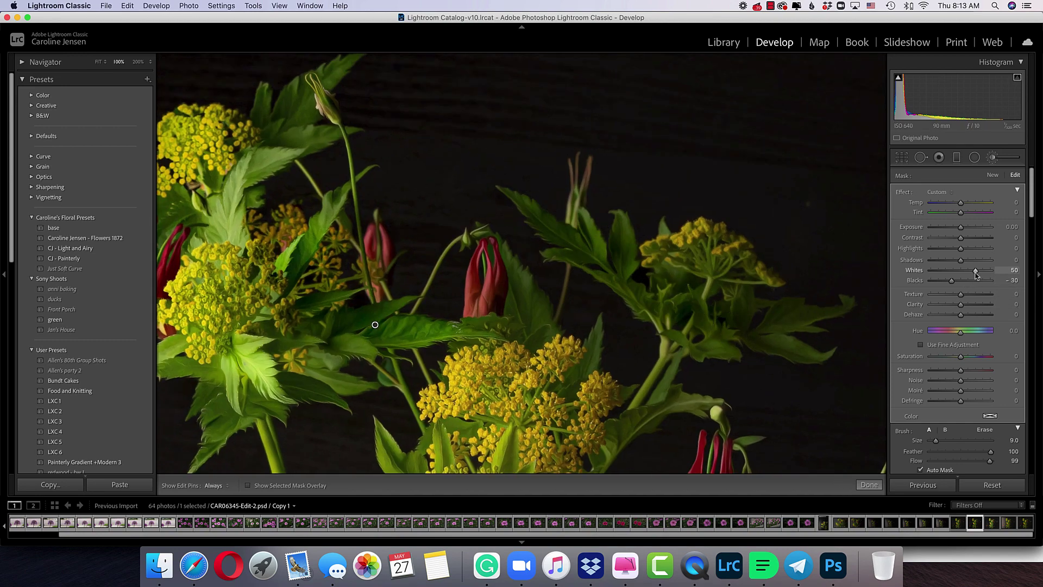
- Reselect the flower brush mask and raise its Highlights to 45, toggling pins to judge the effect
{"action": "left_click", "coordinate": [992, 158]}
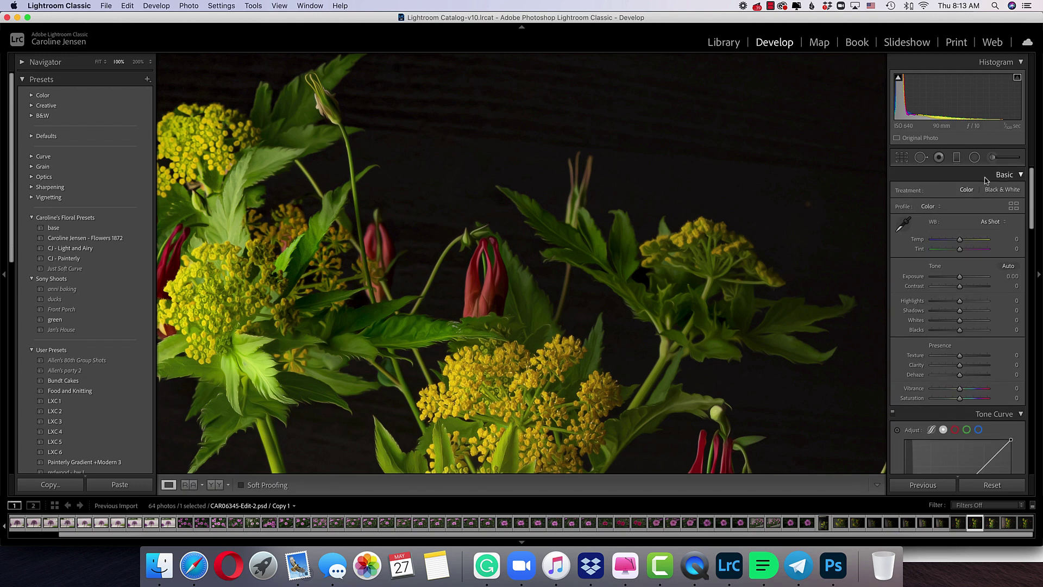
{"action": "left_click", "coordinate": [992, 158]}
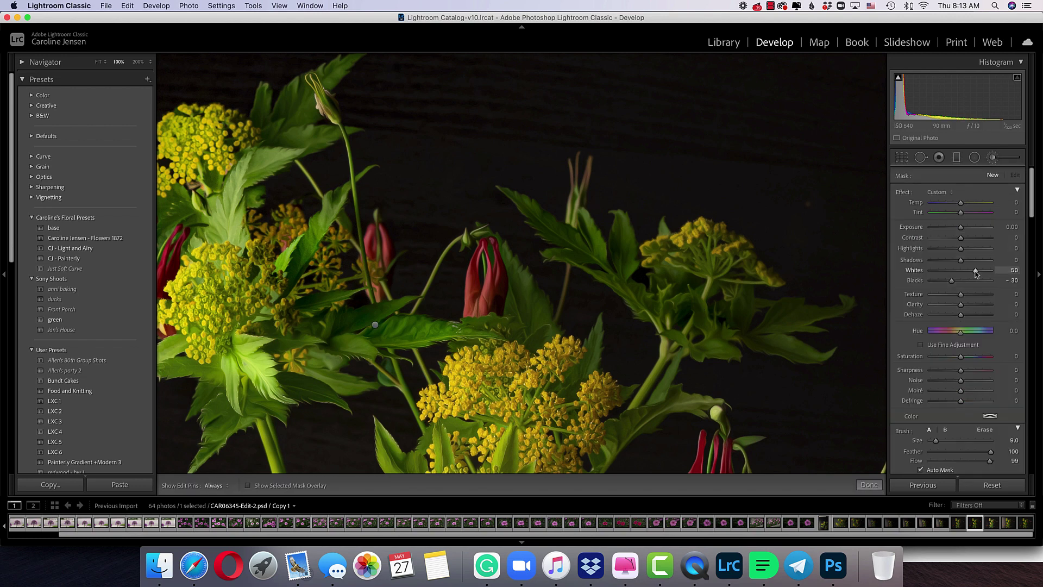
{"action": "key", "text": "h"}
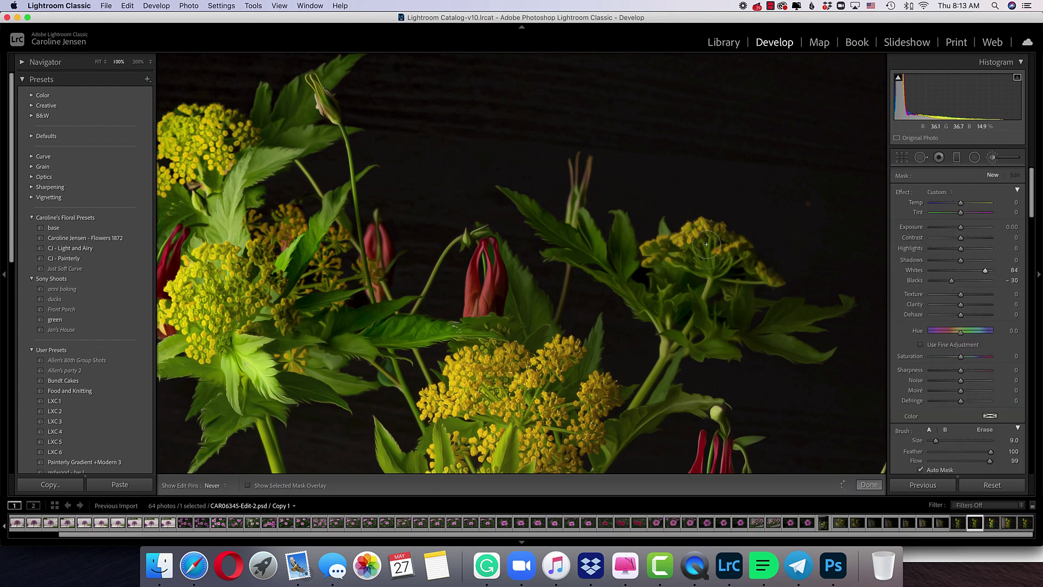
{"action": "key", "text": "h"}
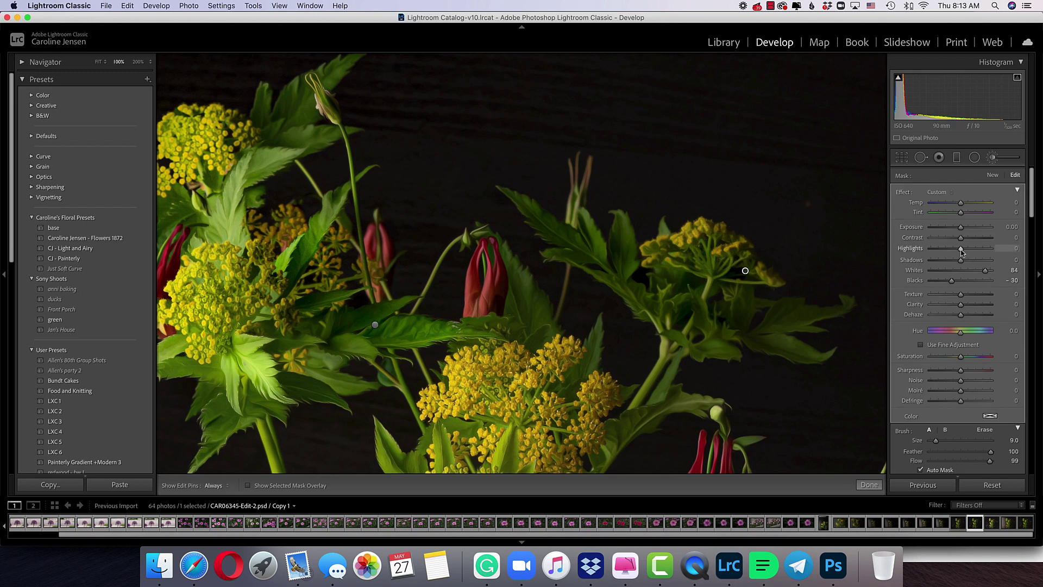
{"action": "left_click_drag", "start_coordinate": [961, 252], "coordinate": [976, 252]}
{"action": "key", "text": "h"}
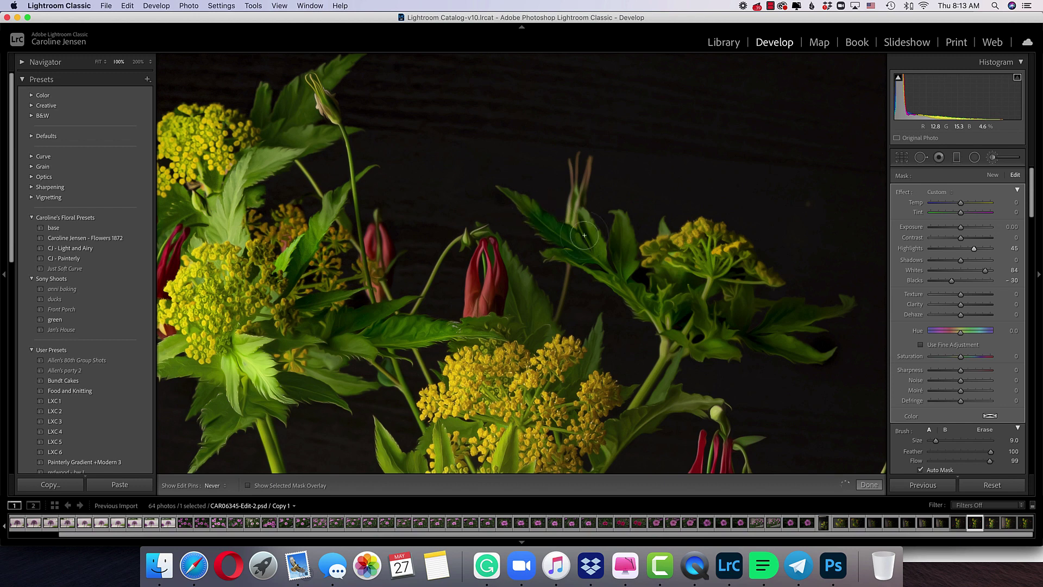
{"action": "key", "text": "h"}
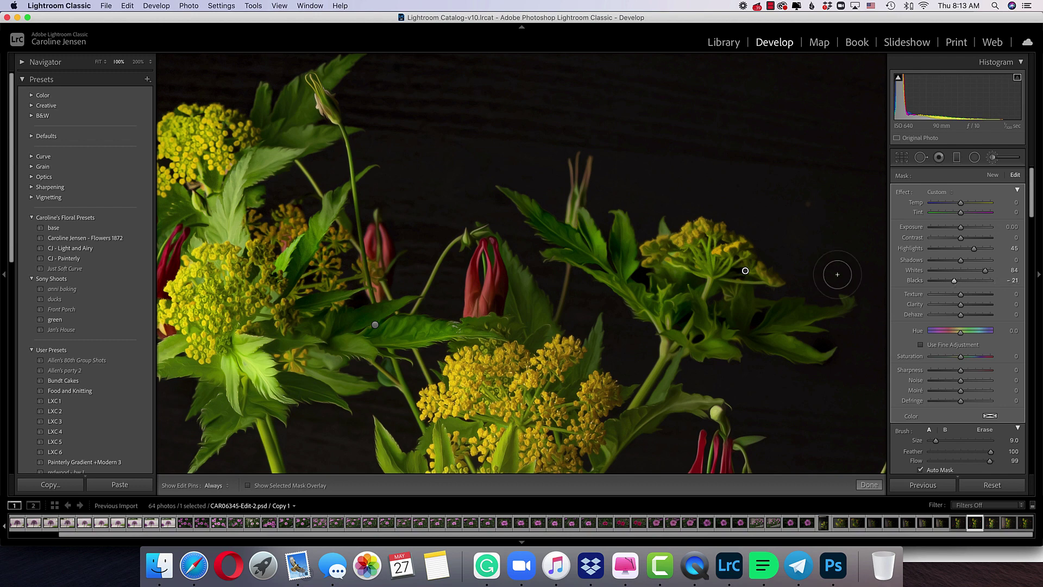
{"action": "key", "text": "h"}
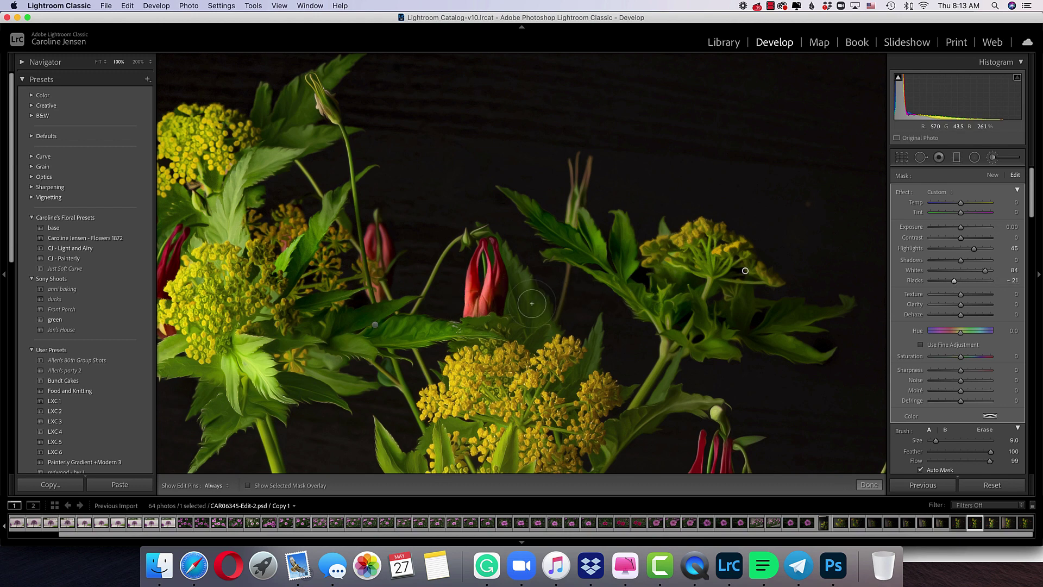
{"action": "key", "text": "h"}
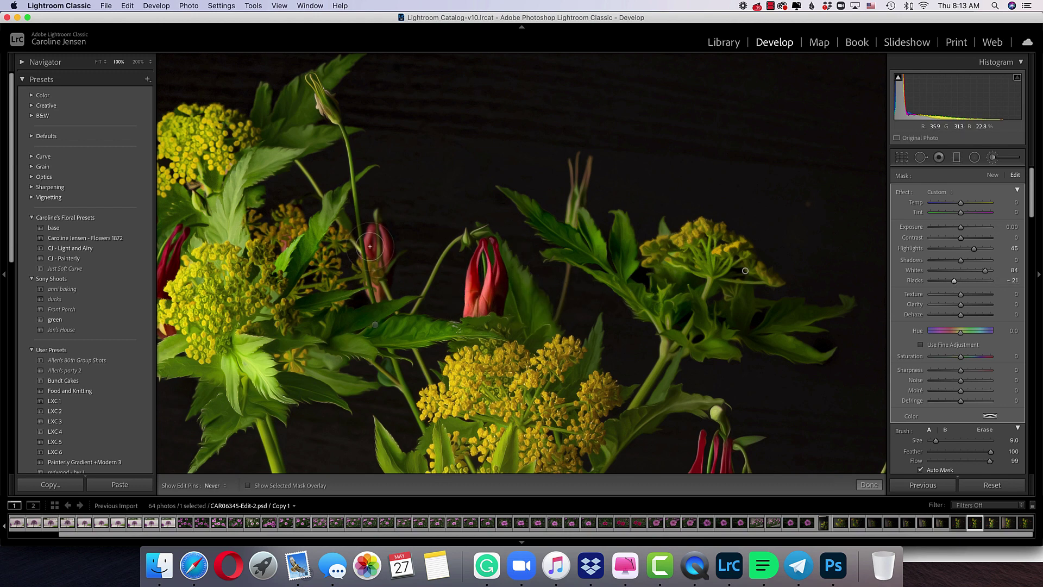
{"action": "scroll", "coordinate": [759, 332], "scroll_direction": "down", "scroll_amount": 5}
- Paint over the hanging columbine, then undo both columbine brush strokes
{"action": "mouse_move", "coordinate": [657, 288]}
{"action": "left_mouse_down"}
{"action": "mouse_move", "coordinate": [693, 375]}
{"action": "mouse_move", "coordinate": [696, 361]}
{"action": "left_mouse_up"}
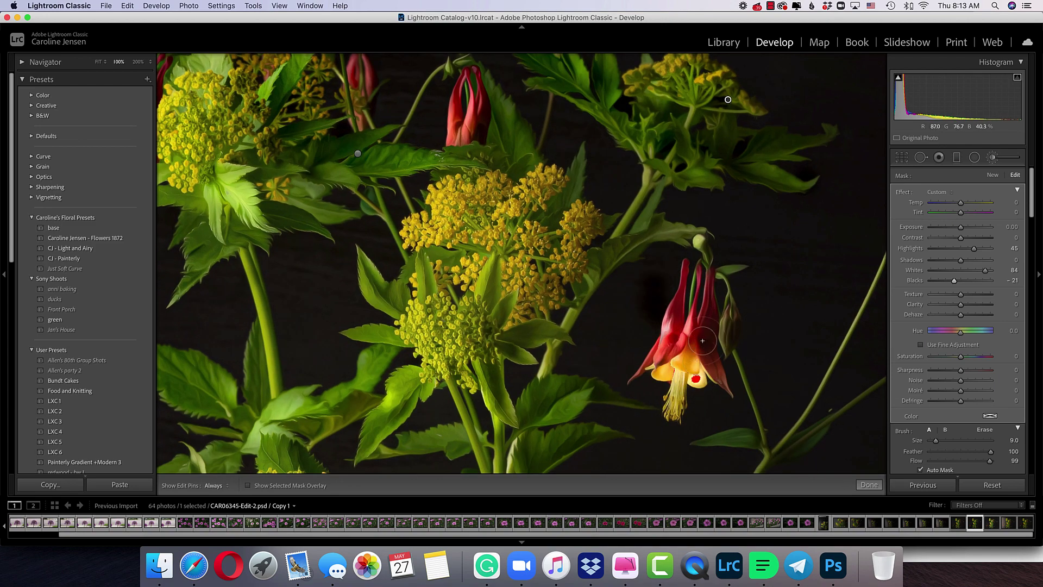
{"action": "key", "text": "super+z"}
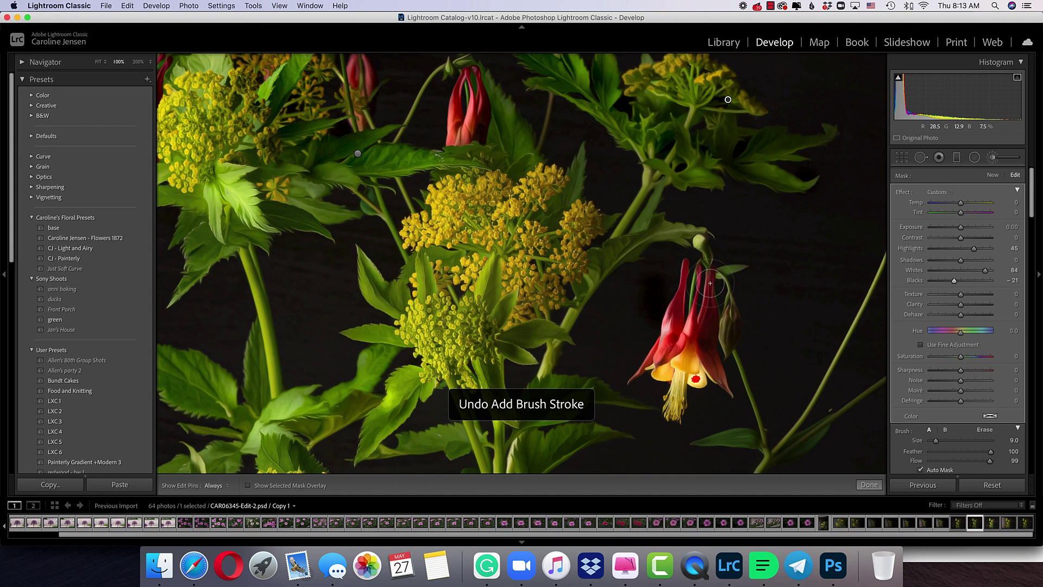
{"action": "key", "text": "super+z"}
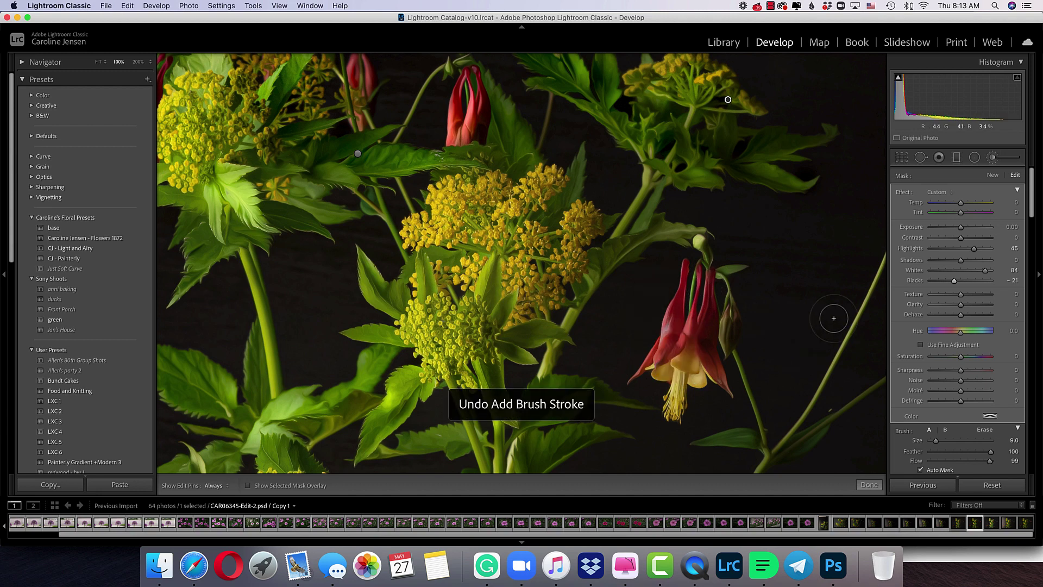
- Create a new brush mask with Whites 65 over the red columbine and raise its Highlights to about 15
{"action": "key", "text": "k"}
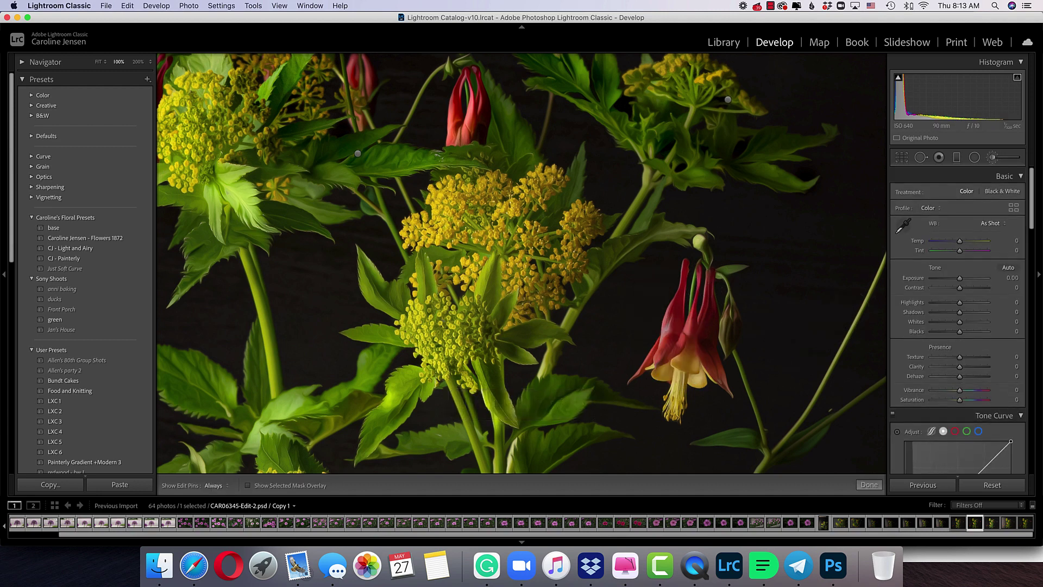
{"action": "key", "text": "k"}
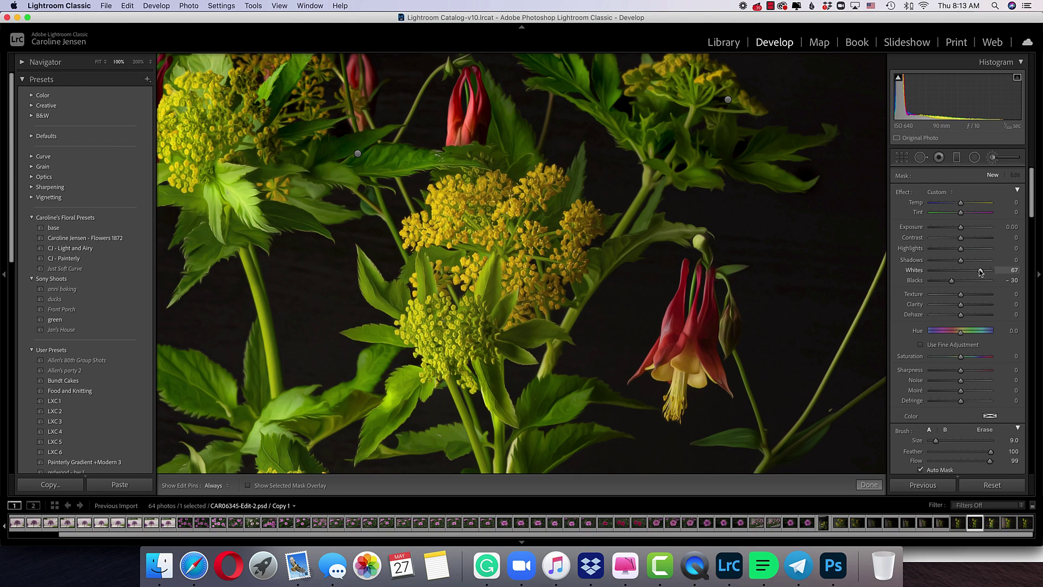
{"action": "key", "text": "h"}
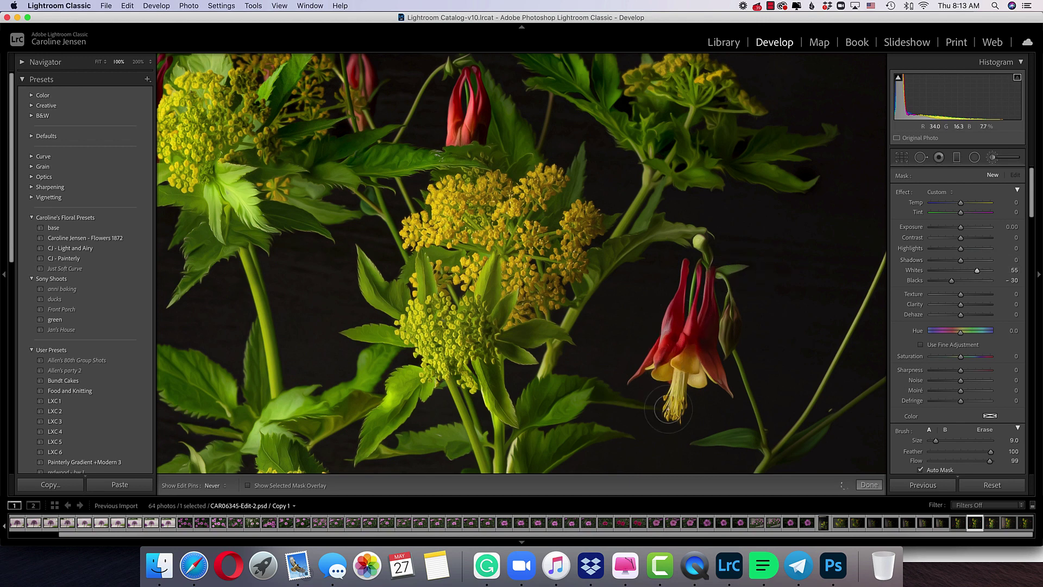
{"action": "key", "text": "h"}
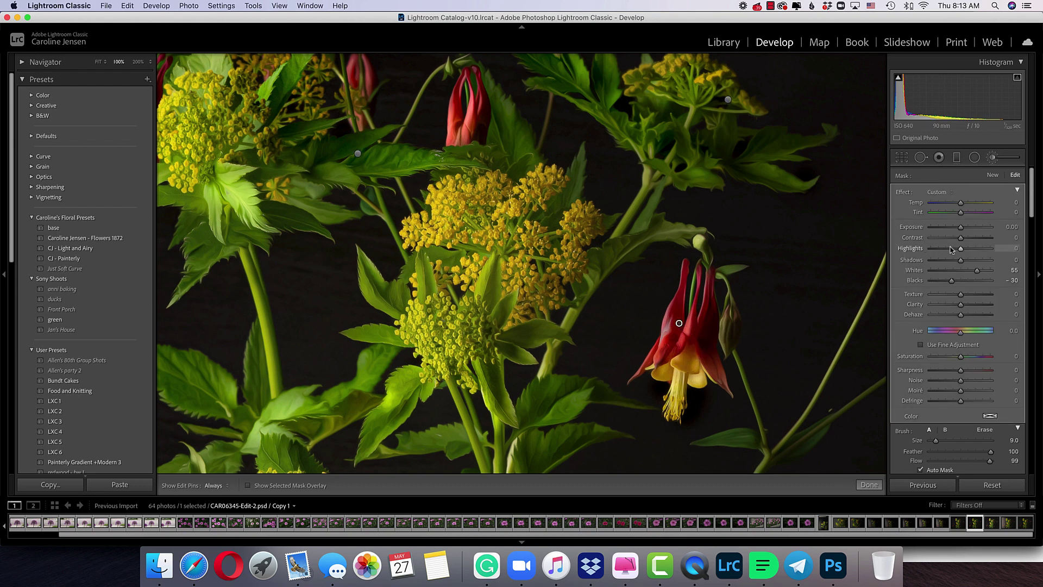
{"action": "left_click_drag", "start_coordinate": [961, 250], "coordinate": [966, 251]}
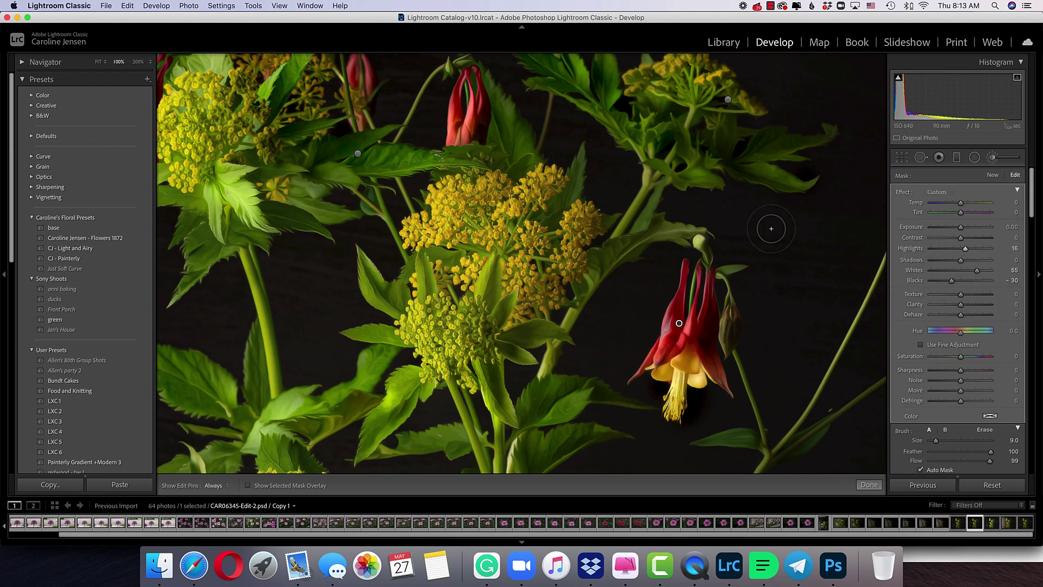
- Zoom to a 25% view of the whole photo and toggle Before/After repeatedly to compare the edits
{"action": "key", "text": "super+minus"}
{"action": "key", "text": "super+minus"}
{"action": "key", "text": "super+minus"}
{"action": "key", "text": "super+minus"}
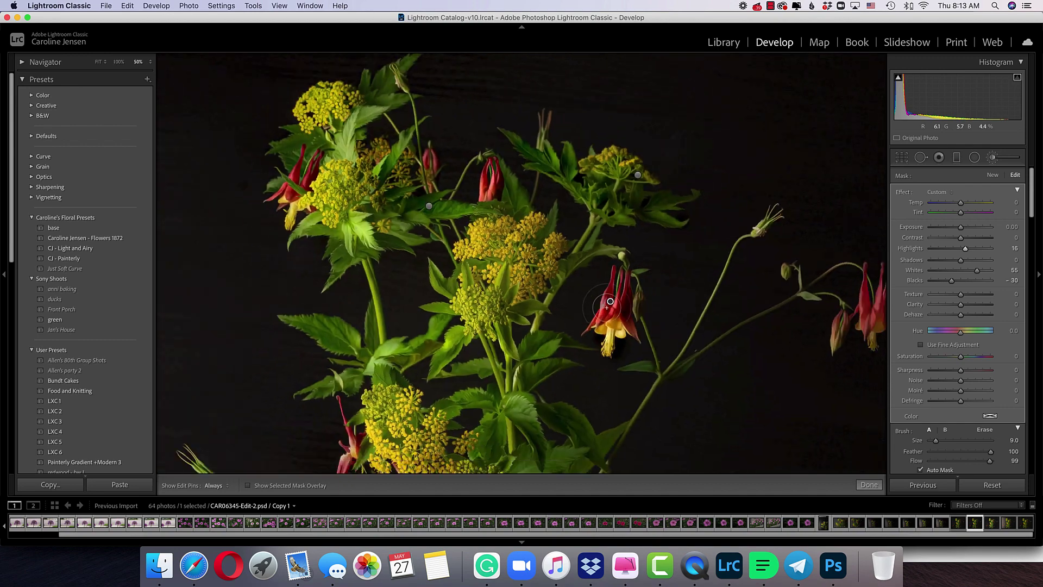
{"action": "key", "text": "super+equal"}
{"action": "key", "text": "super+equal"}
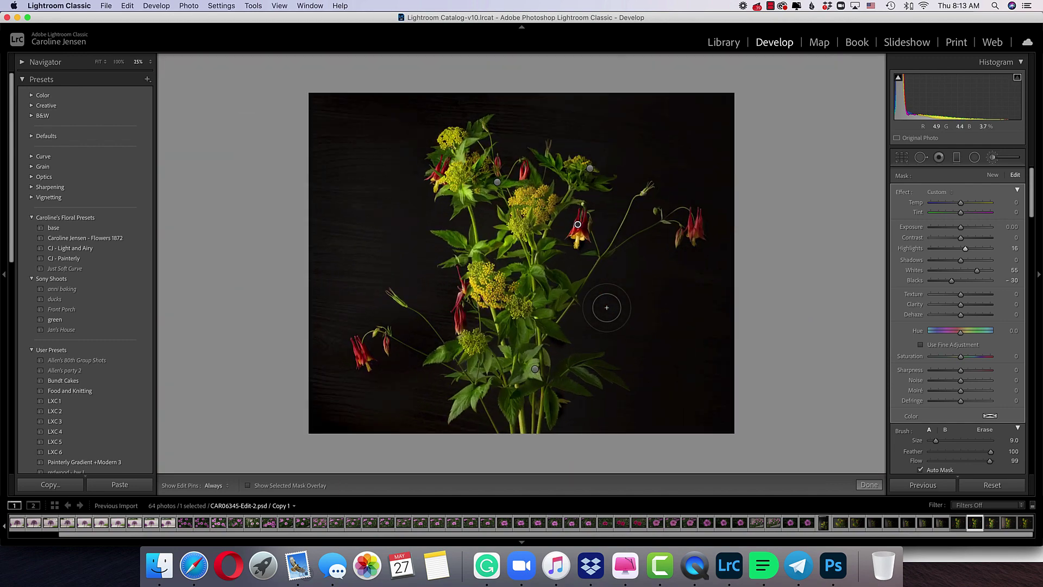
{"action": "key", "text": "backslash"}
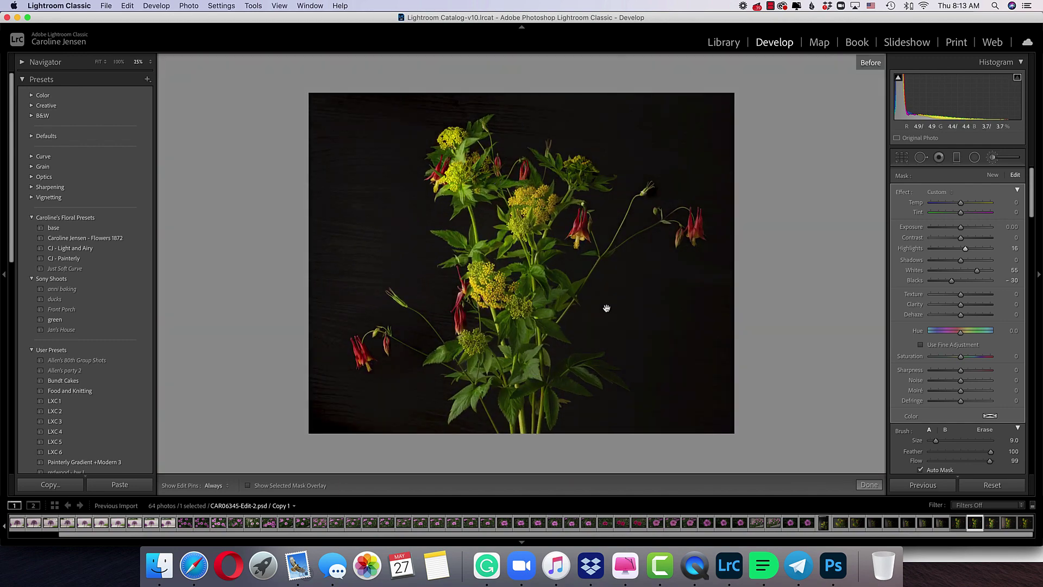
{"action": "key", "text": "backslash"}
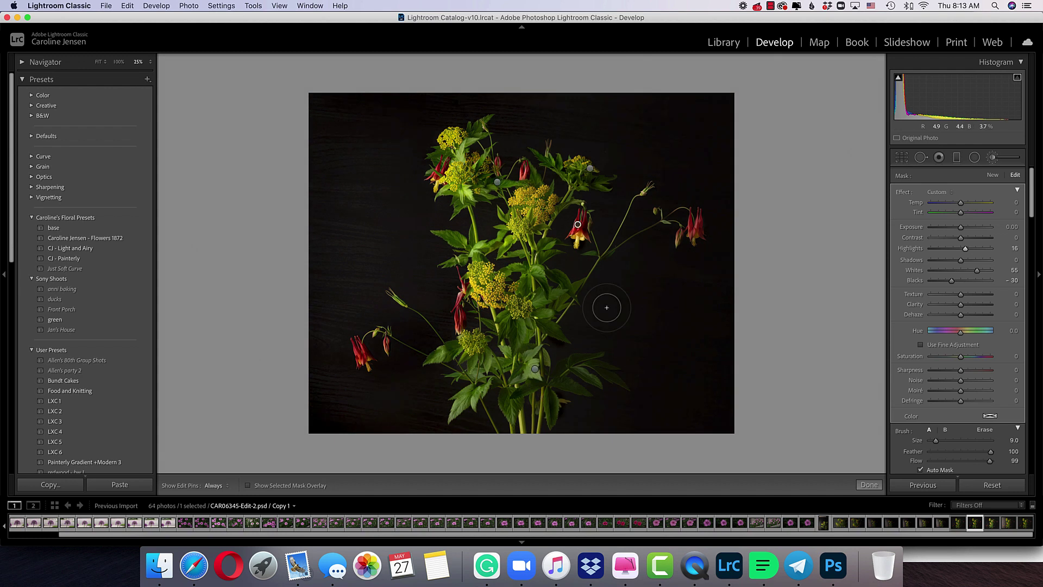
{"action": "key", "text": "backslash"}
{"action": "key", "text": "backslash"}
{"action": "key", "text": "backslash"}
{"action": "key", "text": "backslash"}
{"action": "key", "text": "backslash"}
{"action": "key", "text": "backslash"}
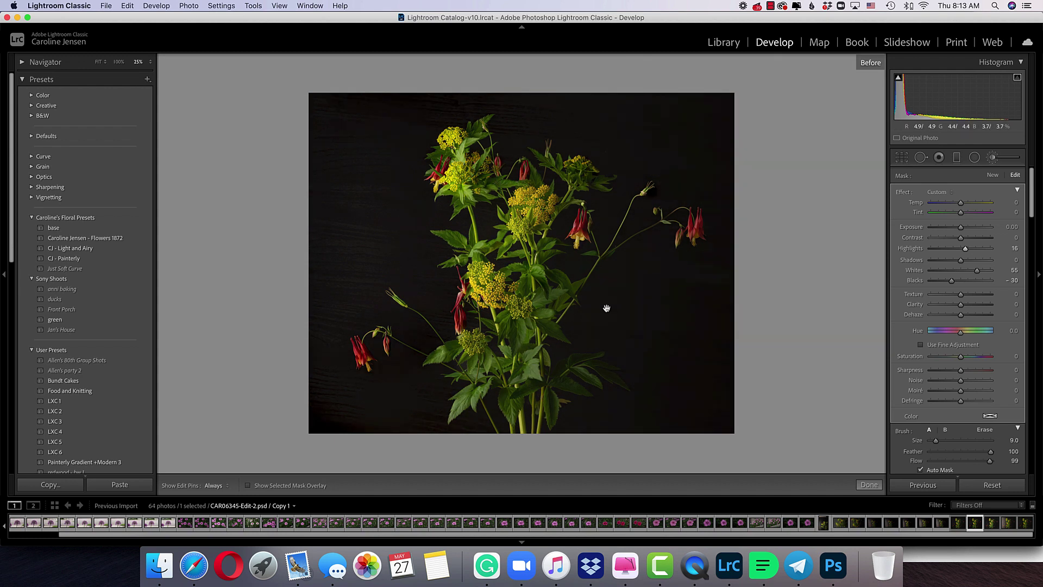
{"action": "key", "text": "backslash"}
{"action": "key", "text": "backslash"}
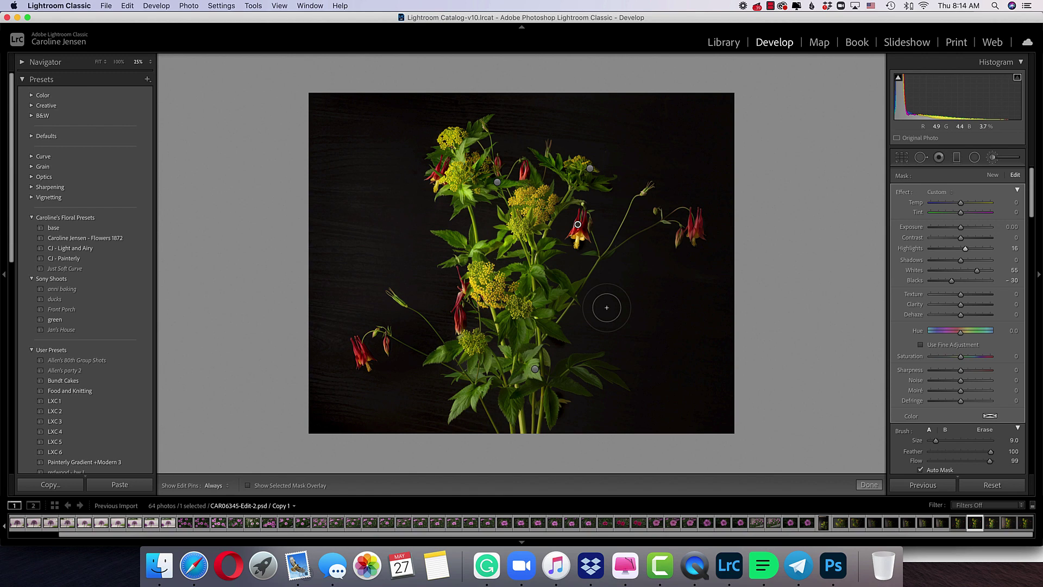
{"action": "key", "text": "backslash"}
{"action": "key", "text": "backslash"}
{"action": "key", "text": "backslash"}
{"action": "key", "text": "backslash"}
{"action": "key", "text": "backslash"}
{"action": "key", "text": "backslash"}
{"action": "key", "text": "backslash"}
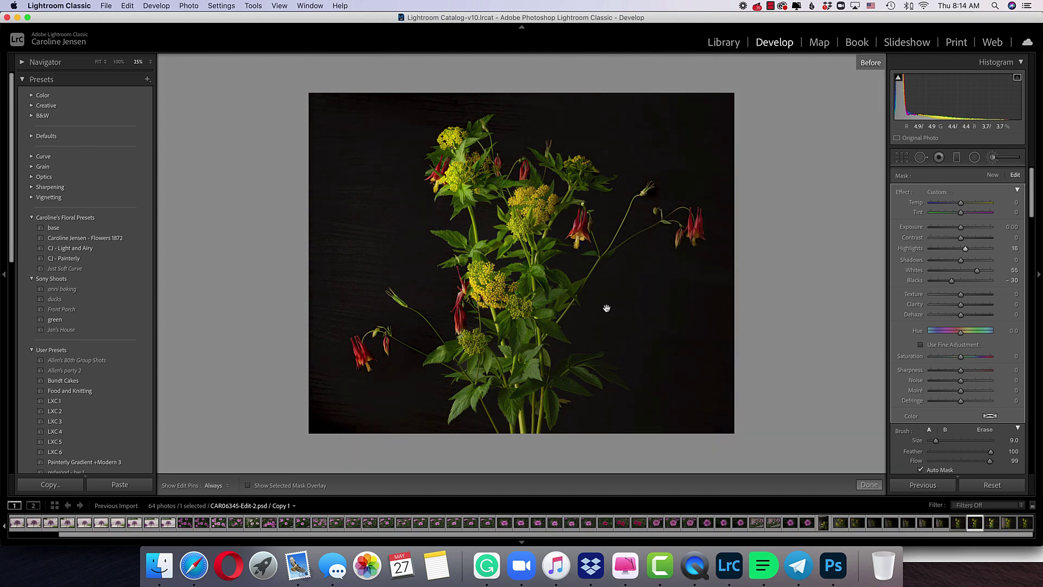
{"action": "key", "text": "backslash"}
{"action": "key", "text": "backslash"}
{"action": "key", "text": "backslash"}
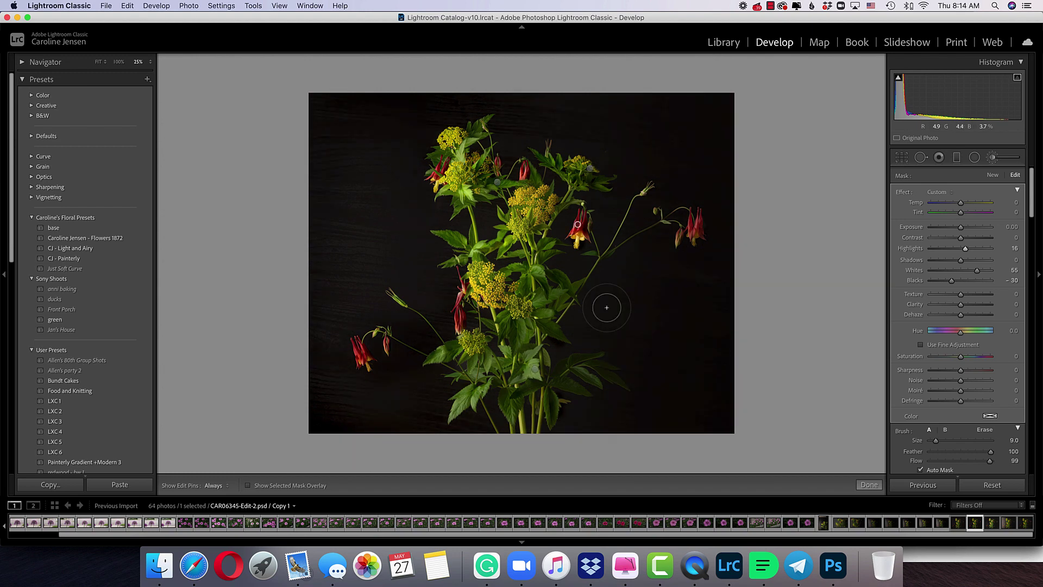